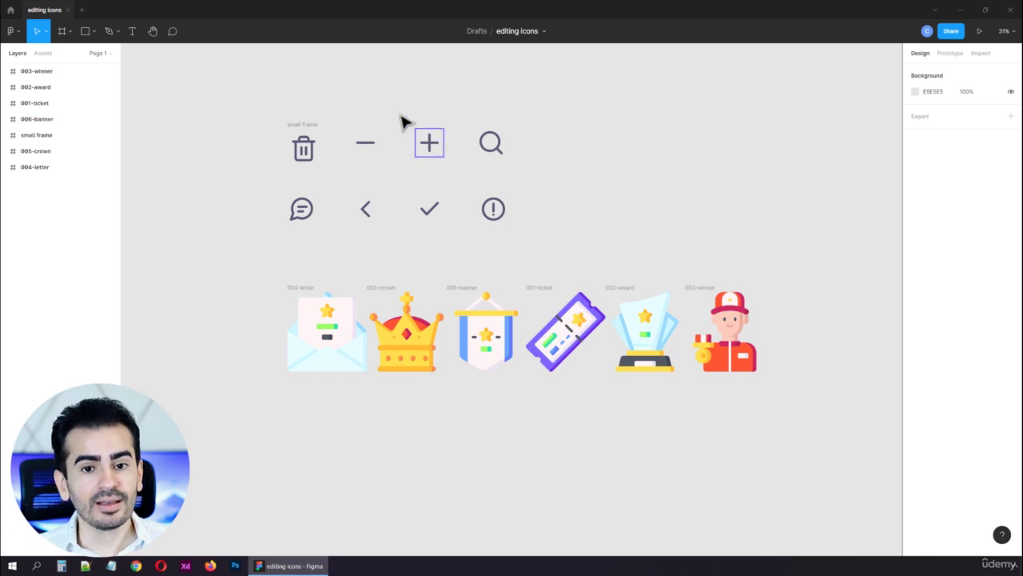
- Look through the draft files and the recently viewed files, and return to the editing icons file
{"action": "left_click", "coordinate": [13, 10]}
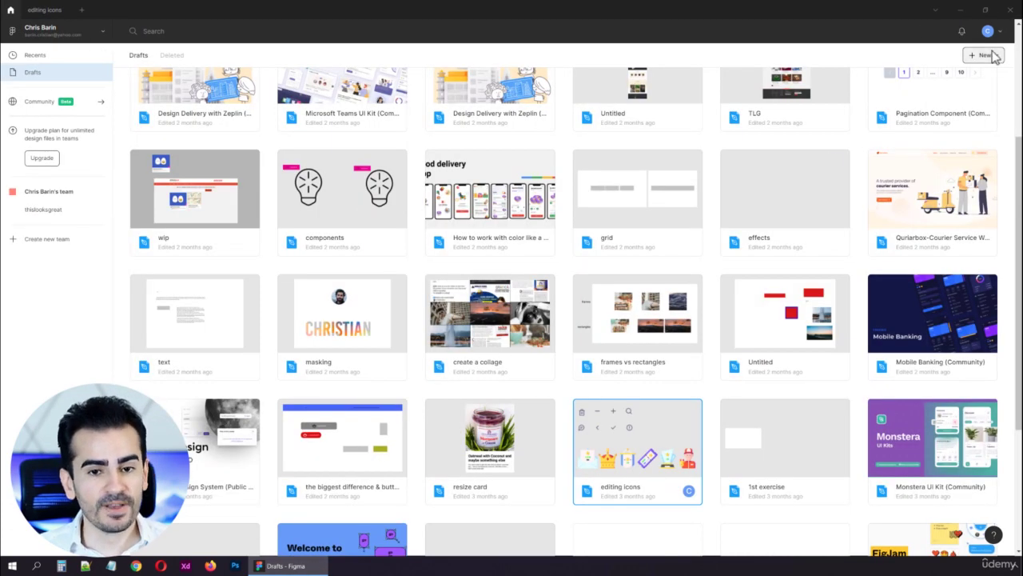
{"action": "scroll", "coordinate": [781, 149], "scroll_direction": "up", "scroll_amount": 5}
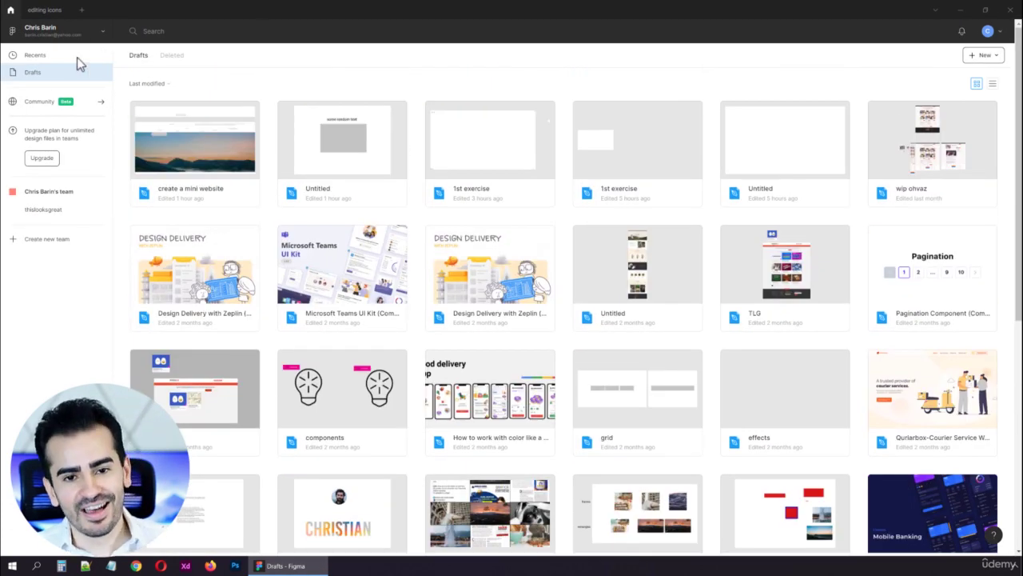
{"action": "left_click", "coordinate": [79, 58]}
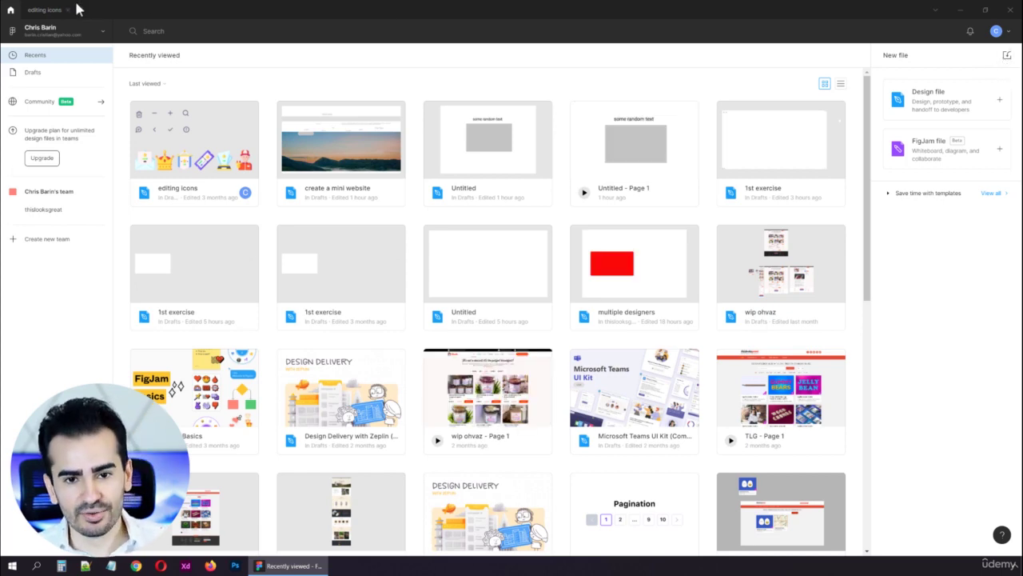
{"action": "left_click", "coordinate": [50, 9]}
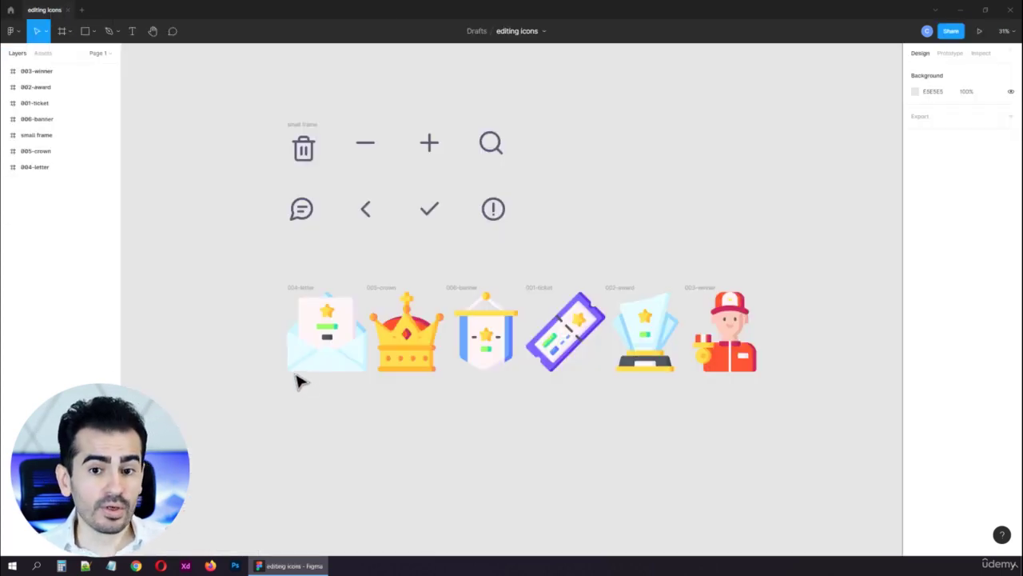
- Try enlarging the message-circle icon to about 1806 × 1806 with the Move tool, and undo the resize
{"action": "left_click", "coordinate": [301, 210]}
{"action": "left_click_drag", "start_coordinate": [284, 224], "coordinate": [125, 475]}
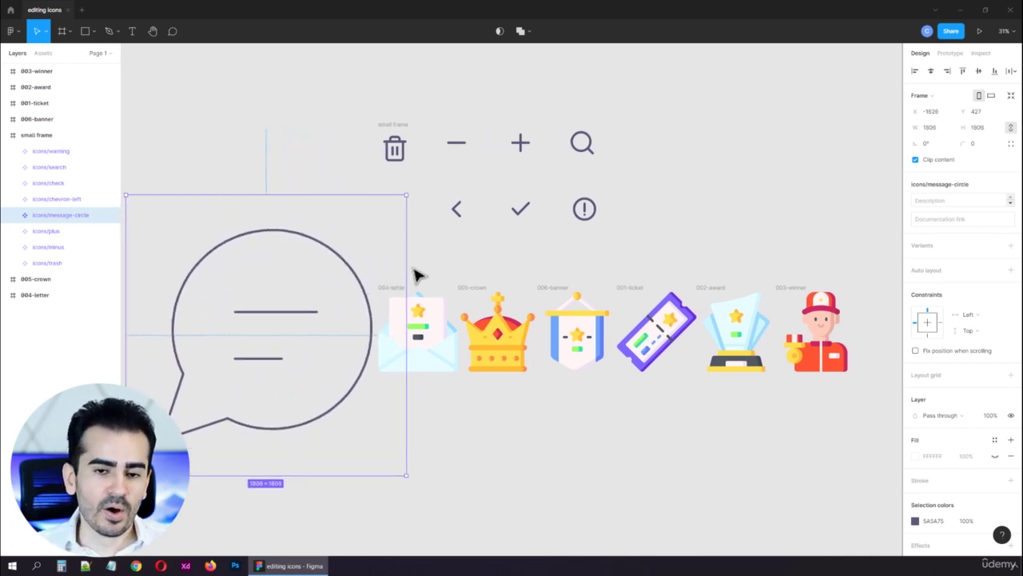
{"action": "key", "text": "ctrl+z"}
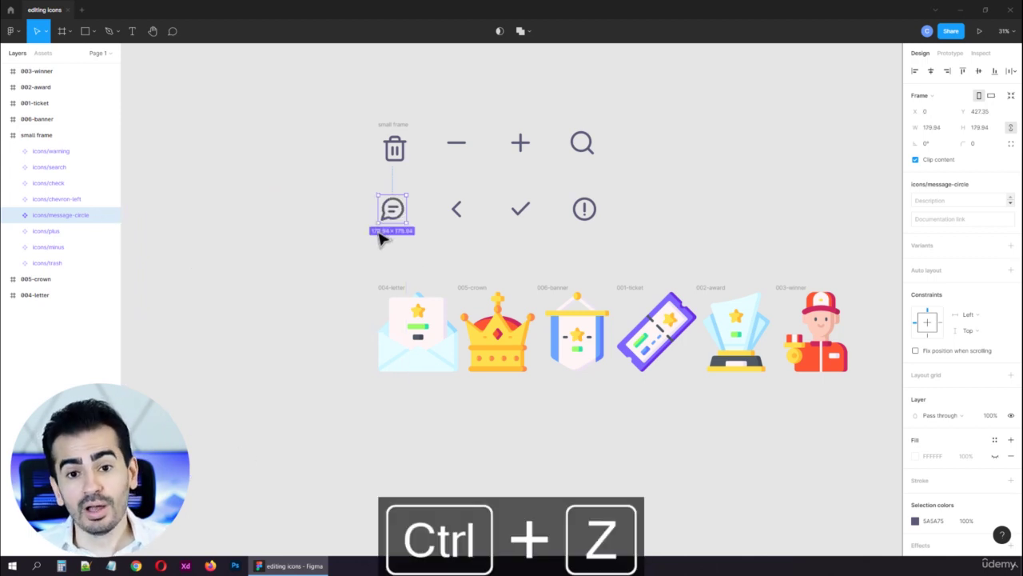
- Try shrinking the message-circle icon toward its upper-right corner with the Move tool, and undo the resize
{"action": "left_click_drag", "start_coordinate": [378, 227], "coordinate": [390, 215]}
{"action": "left_click", "coordinate": [377, 243]}
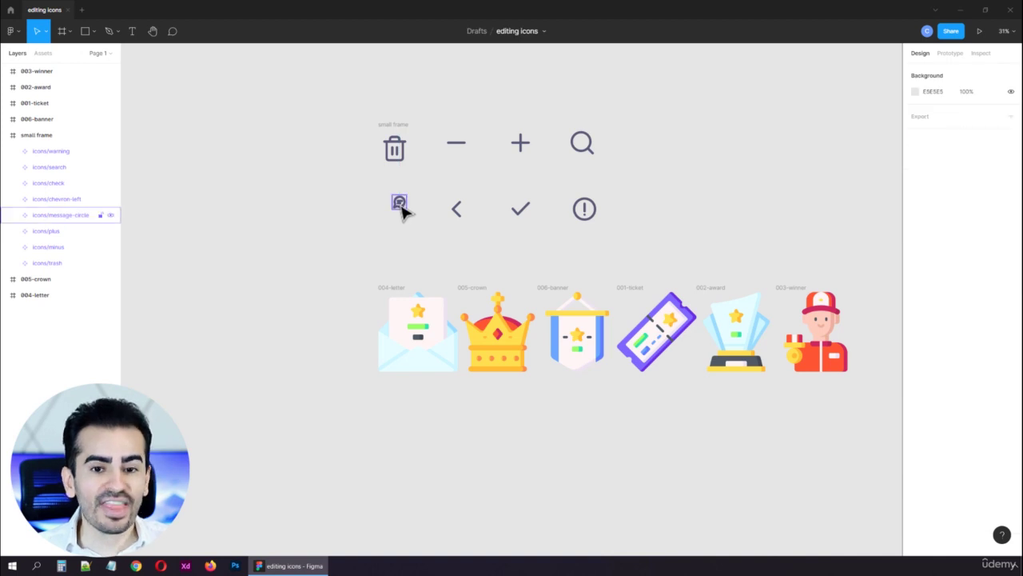
{"action": "scroll", "coordinate": [413, 196], "scroll_direction": "up", "scroll_amount": 4}
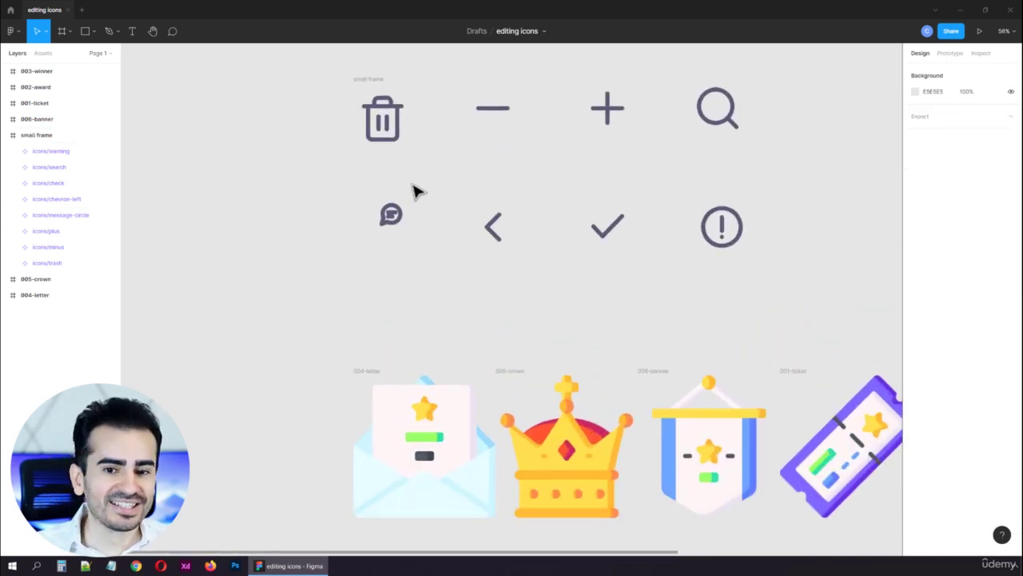
{"action": "key", "text": "ctrl+z"}
{"action": "key", "text": "ctrl+z"}
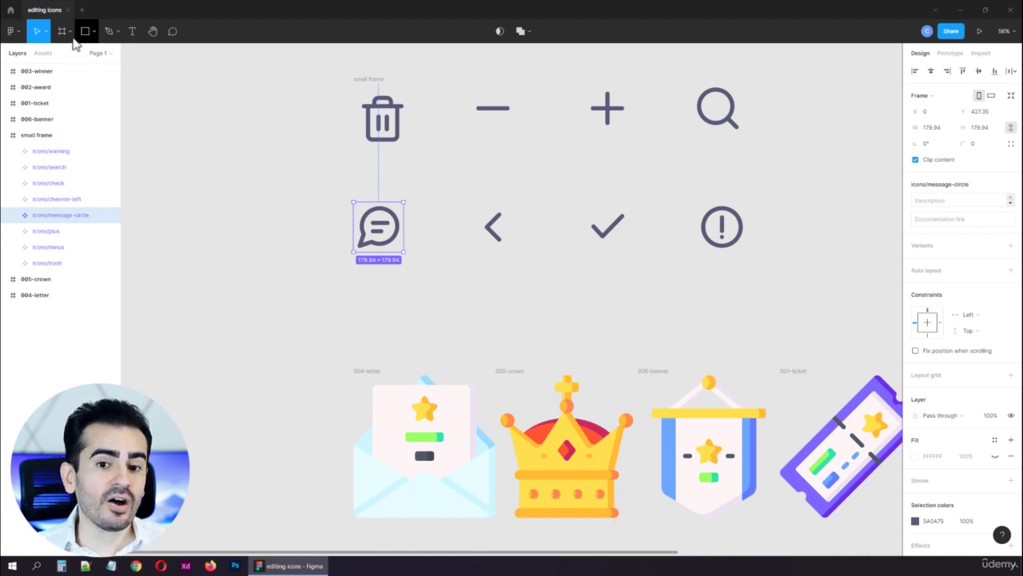
- Switch to the Scale tool, try resizing the message-circle icon proportionally with it, and undo the scaling
{"action": "left_click", "coordinate": [45, 33]}
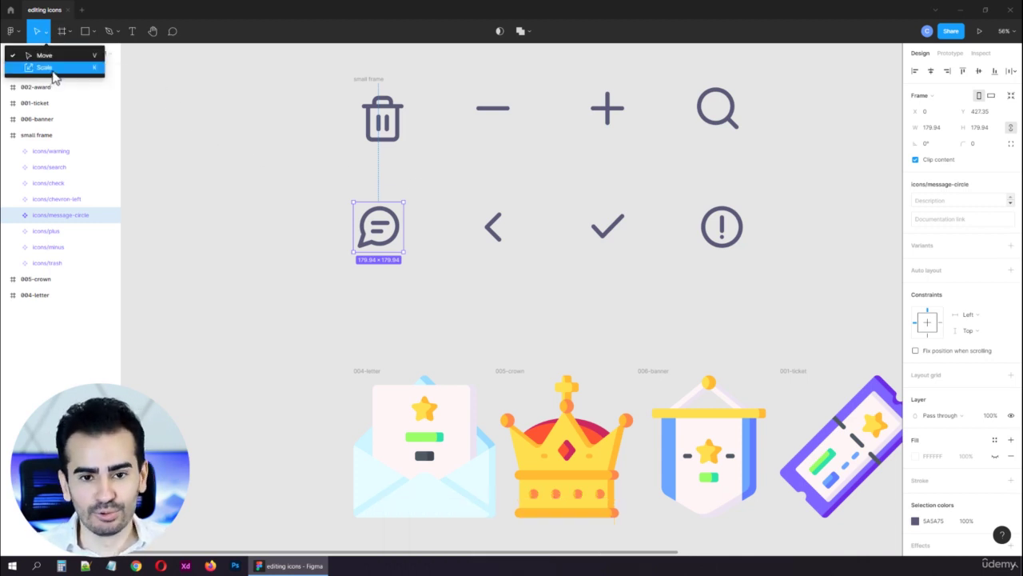
{"action": "left_click", "coordinate": [48, 68]}
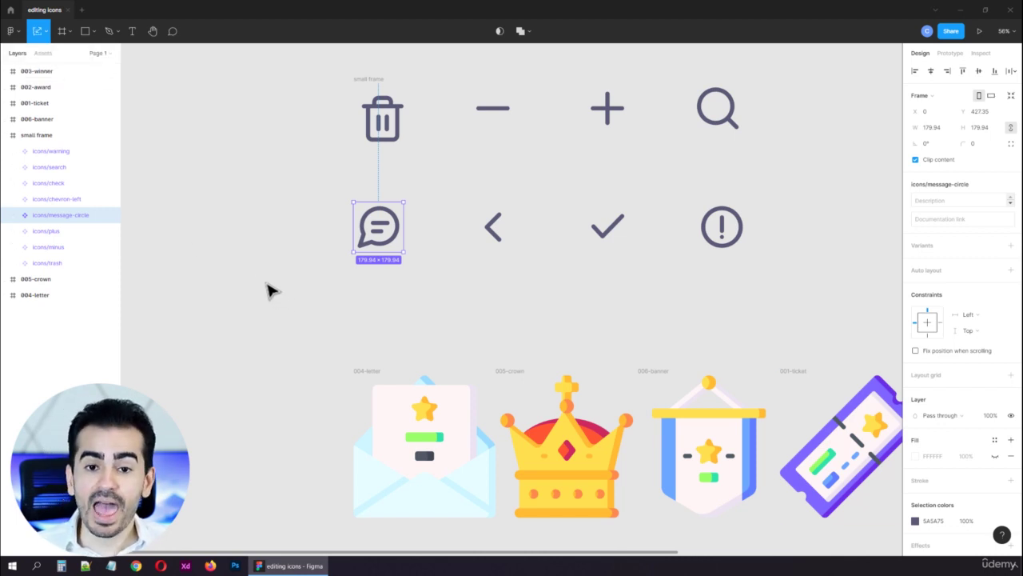
{"action": "left_click_drag", "start_coordinate": [345, 254], "coordinate": [452, 200]}
{"action": "scroll", "coordinate": [440, 239], "scroll_direction": "down", "scroll_amount": 2}
{"action": "key", "text": "ctrl+z"}
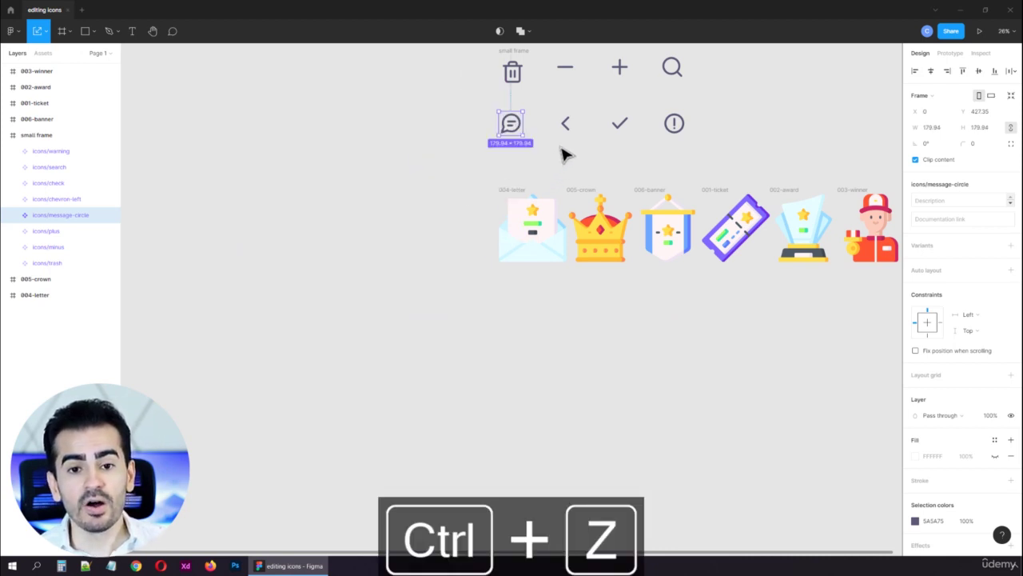
- Try scaling all eight line icons in the small frame together with the Scale tool, and clear the selection
{"action": "left_click", "coordinate": [563, 155]}
{"action": "left_click_drag", "start_coordinate": [548, 130], "coordinate": [388, 265]}
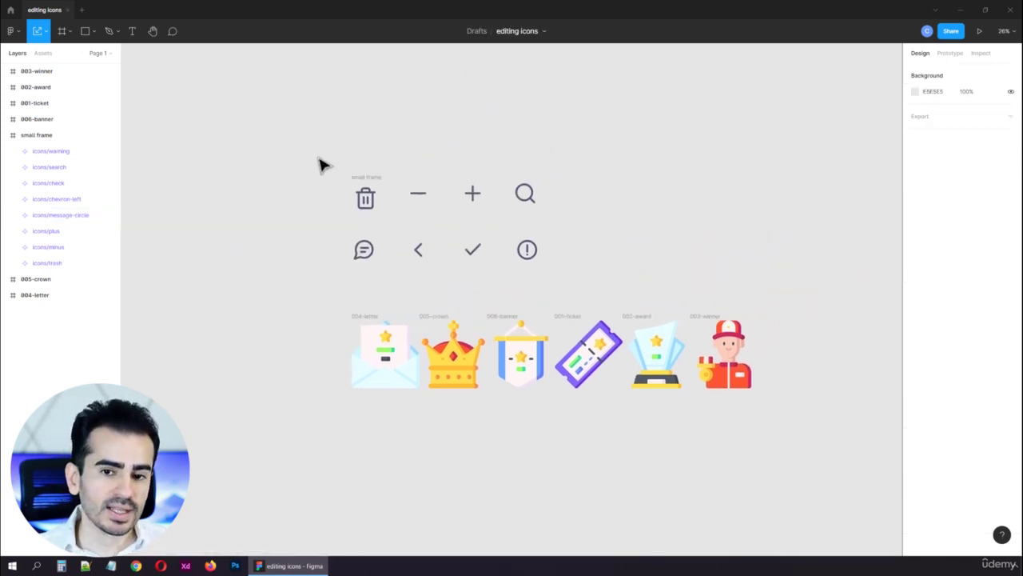
{"action": "left_click_drag", "start_coordinate": [310, 145], "coordinate": [536, 254]}
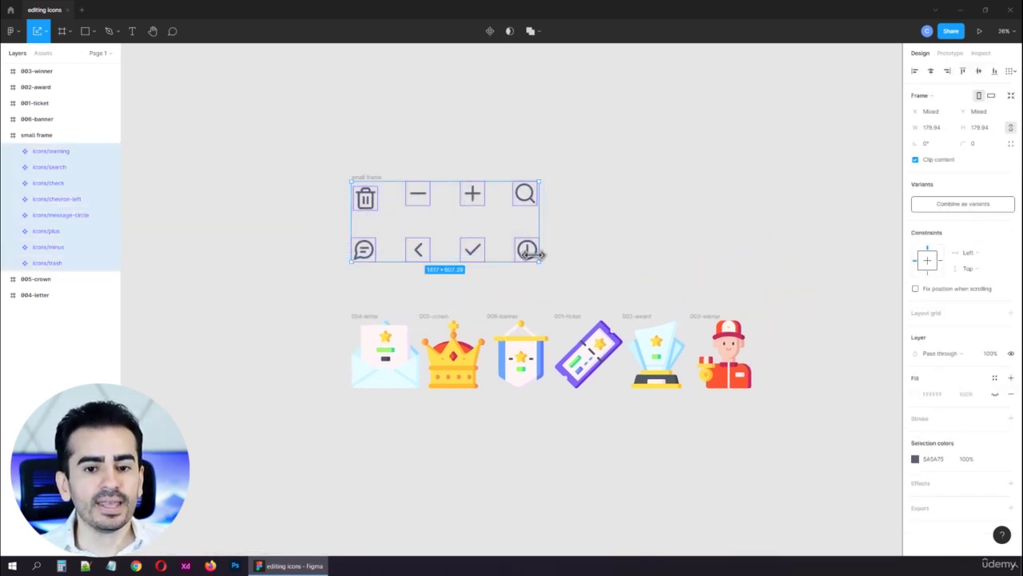
{"action": "left_click", "coordinate": [46, 33]}
{"action": "left_click", "coordinate": [46, 32]}
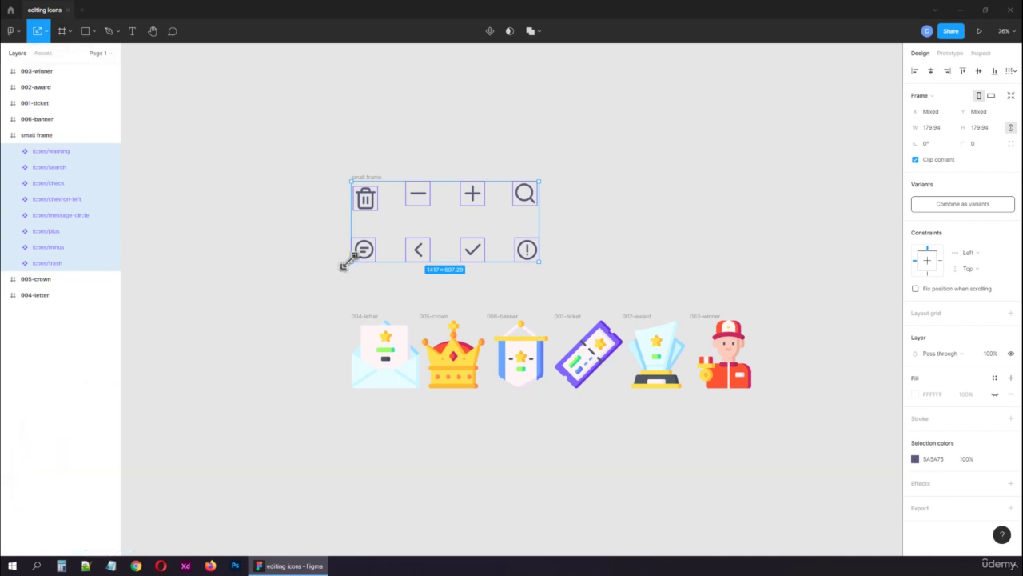
{"action": "mouse_move", "coordinate": [344, 264]}
{"action": "left_mouse_down"}
{"action": "mouse_move", "coordinate": [223, 354]}
{"action": "mouse_move", "coordinate": [441, 226]}
{"action": "mouse_move", "coordinate": [190, 331]}
{"action": "mouse_move", "coordinate": [350, 263]}
{"action": "left_mouse_up"}
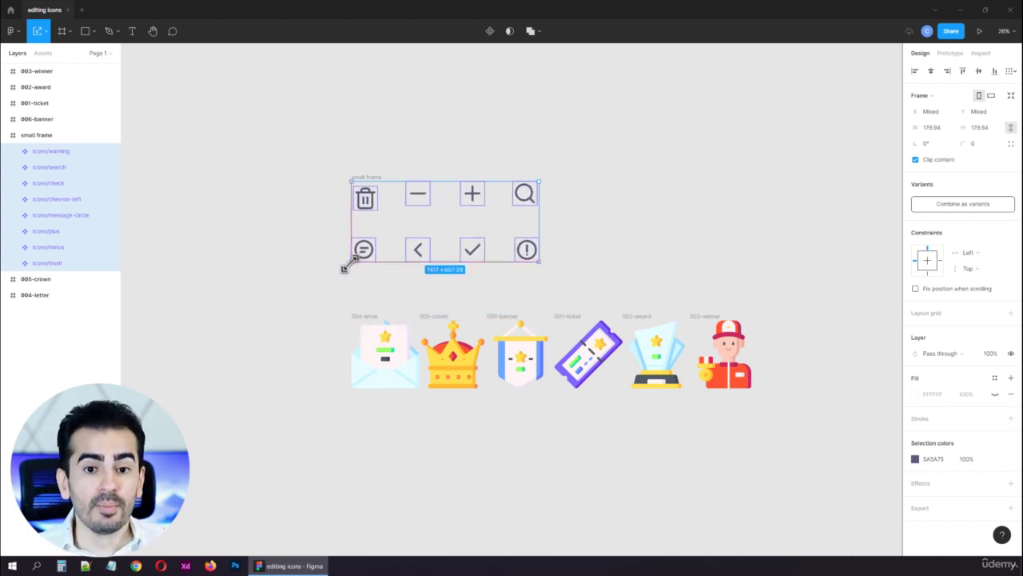
{"action": "left_click", "coordinate": [309, 303]}
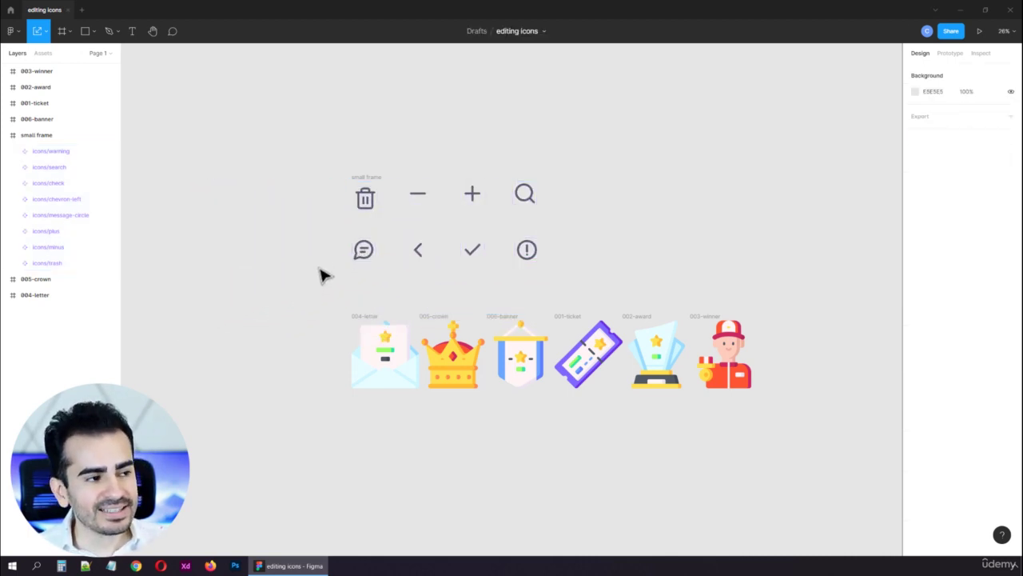
- Select the trash, letter, chevron-left and message-circle icons one at a time to compare the line icons with the colored one
{"action": "left_click", "coordinate": [372, 211]}
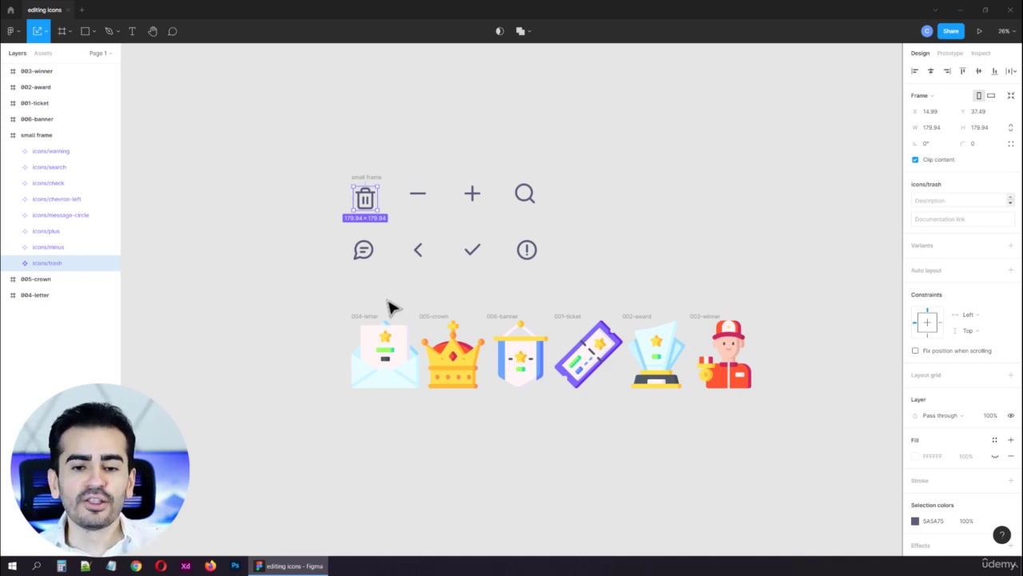
{"action": "left_click", "coordinate": [414, 342]}
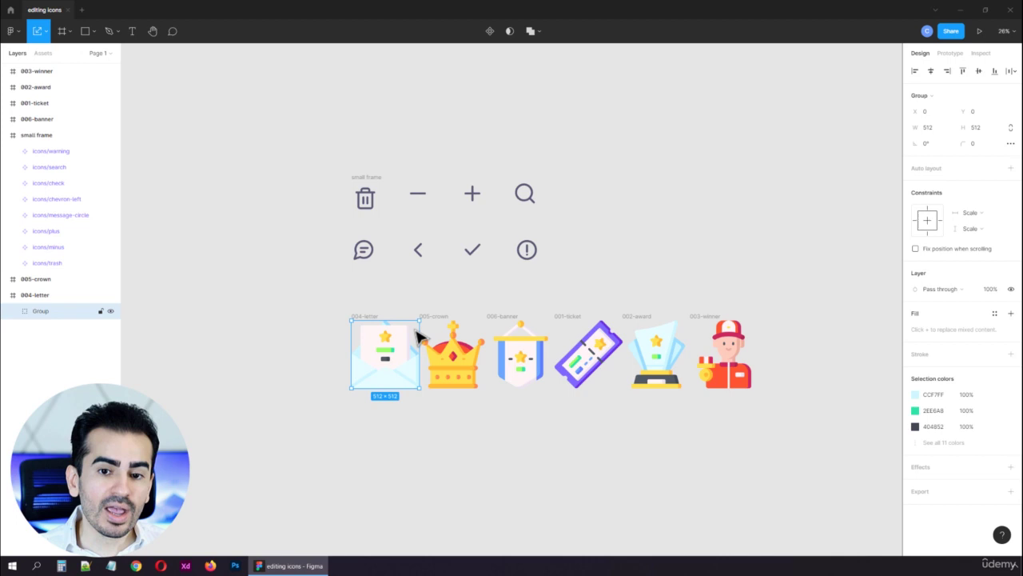
{"action": "left_click", "coordinate": [419, 253]}
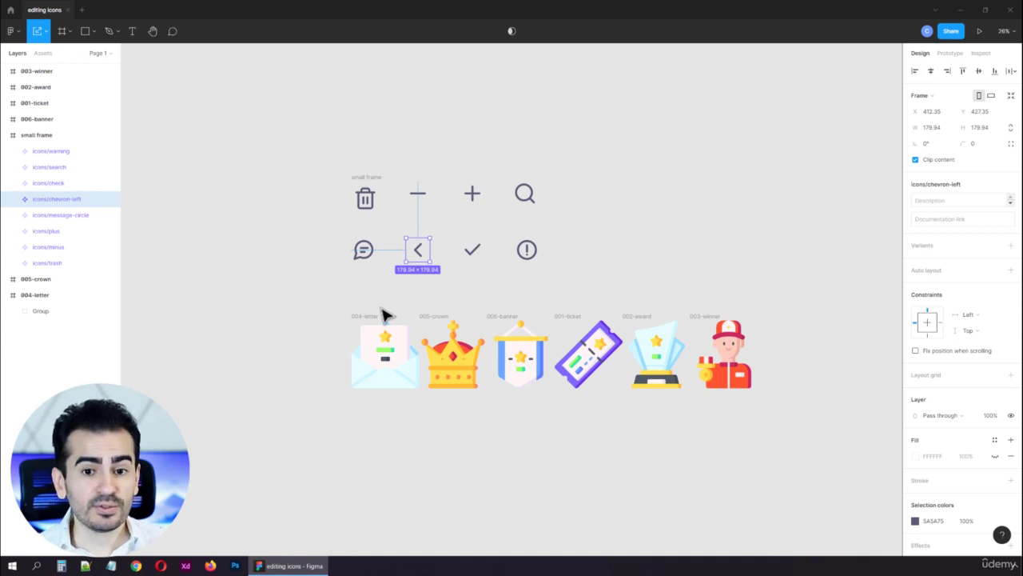
{"action": "left_click", "coordinate": [365, 251]}
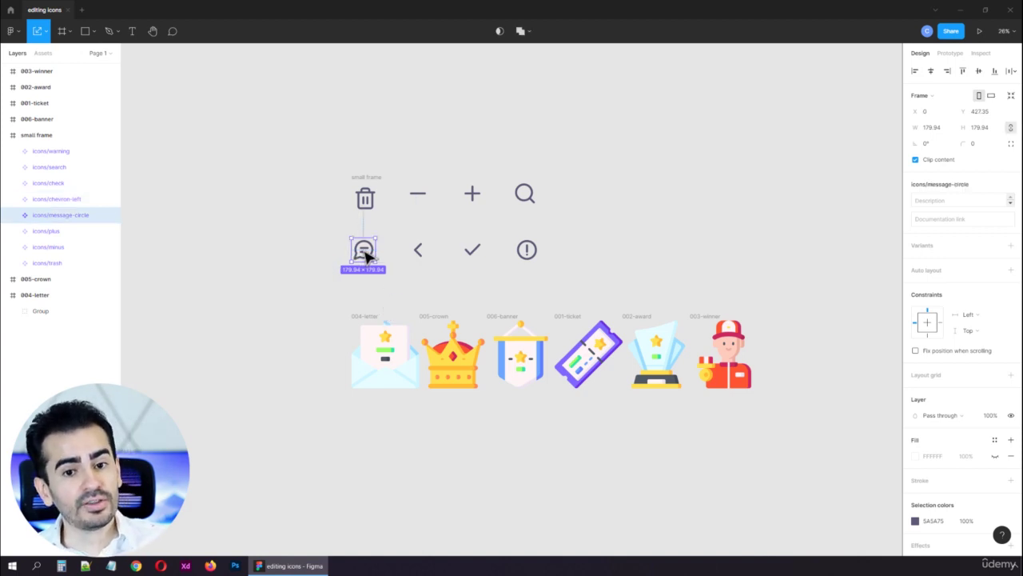
- Expand the trash icon's layer and examine each vector that makes up its inner lines, body and lid
{"action": "left_click", "coordinate": [374, 202]}
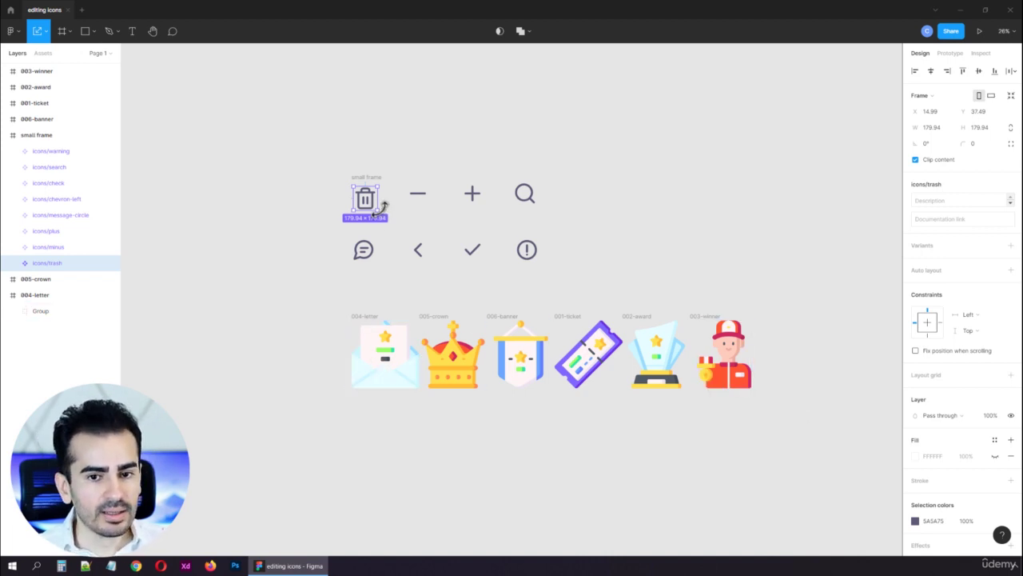
{"action": "scroll", "coordinate": [373, 251], "scroll_direction": "up", "scroll_amount": 4}
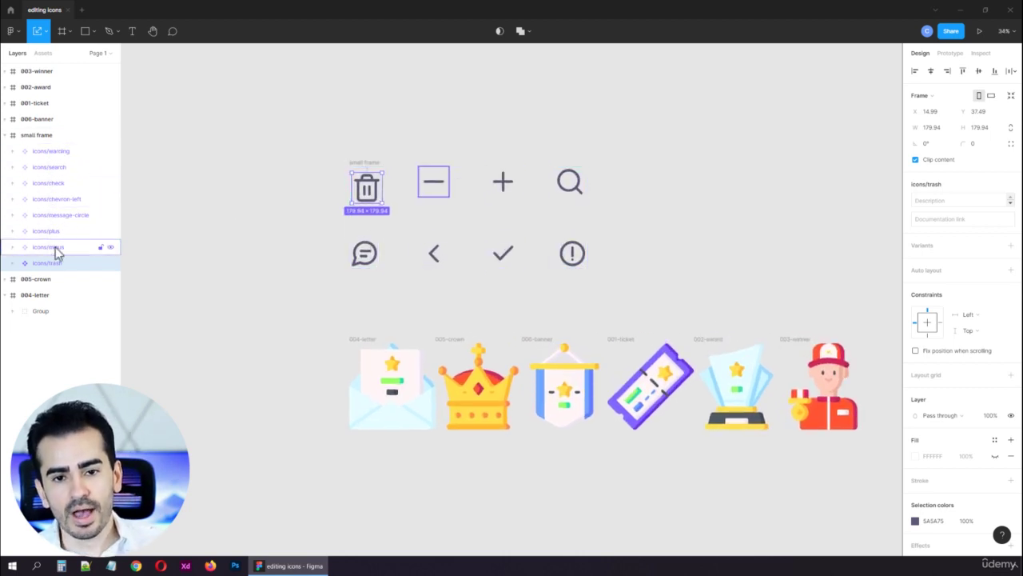
{"action": "left_click", "coordinate": [13, 264]}
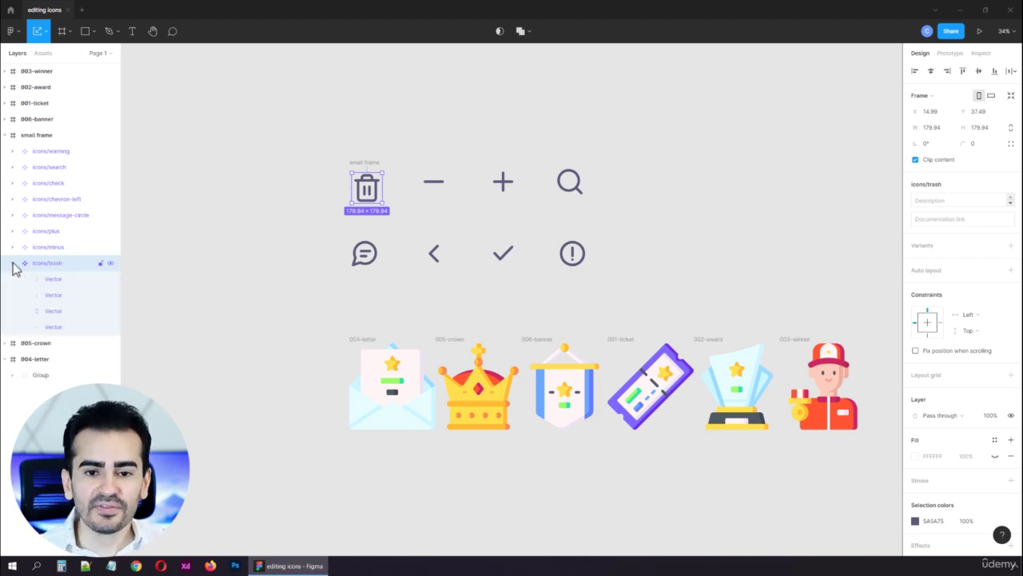
{"action": "left_click", "coordinate": [50, 280]}
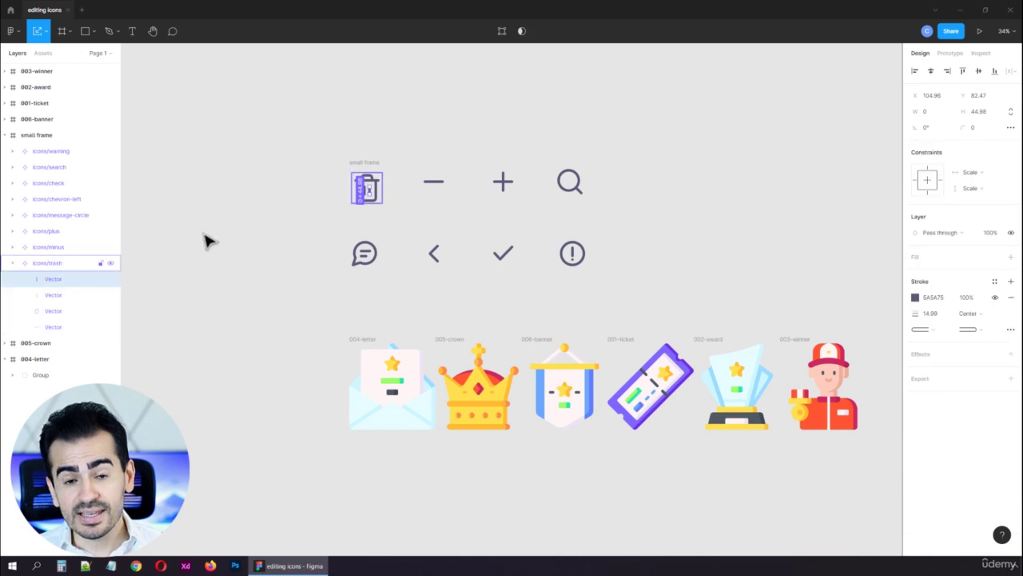
{"action": "scroll", "coordinate": [335, 172], "scroll_direction": "up", "scroll_amount": 3}
{"action": "scroll", "coordinate": [384, 196], "scroll_direction": "up", "scroll_amount": 6}
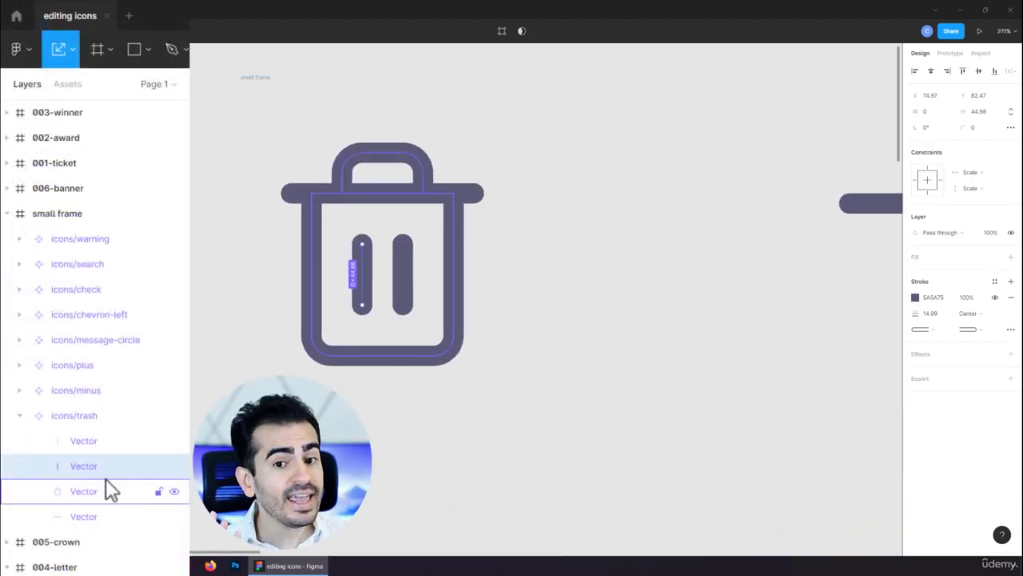
{"action": "left_click", "coordinate": [107, 442]}
{"action": "left_click", "coordinate": [106, 463]}
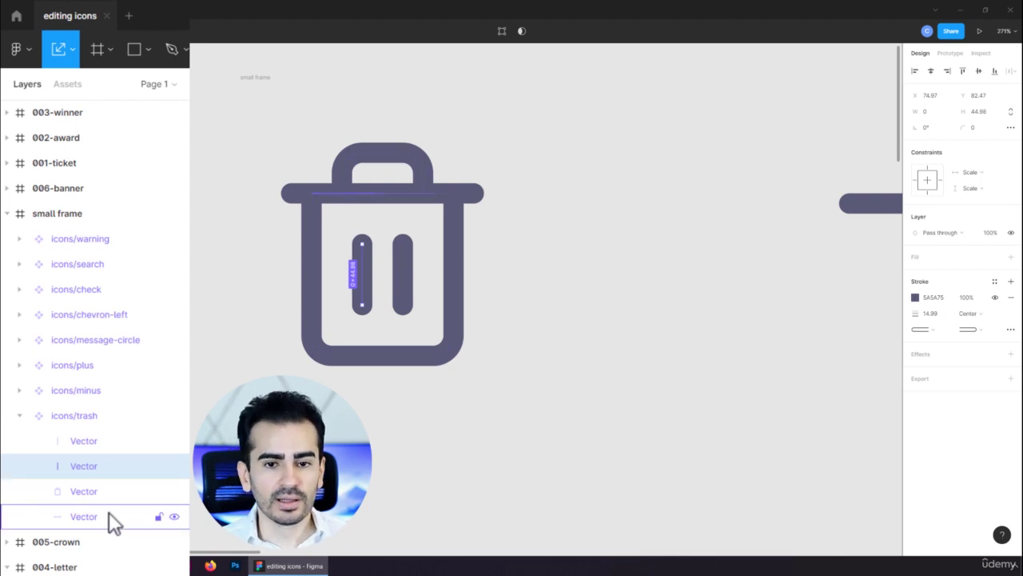
{"action": "left_click", "coordinate": [108, 517]}
{"action": "left_click", "coordinate": [111, 490]}
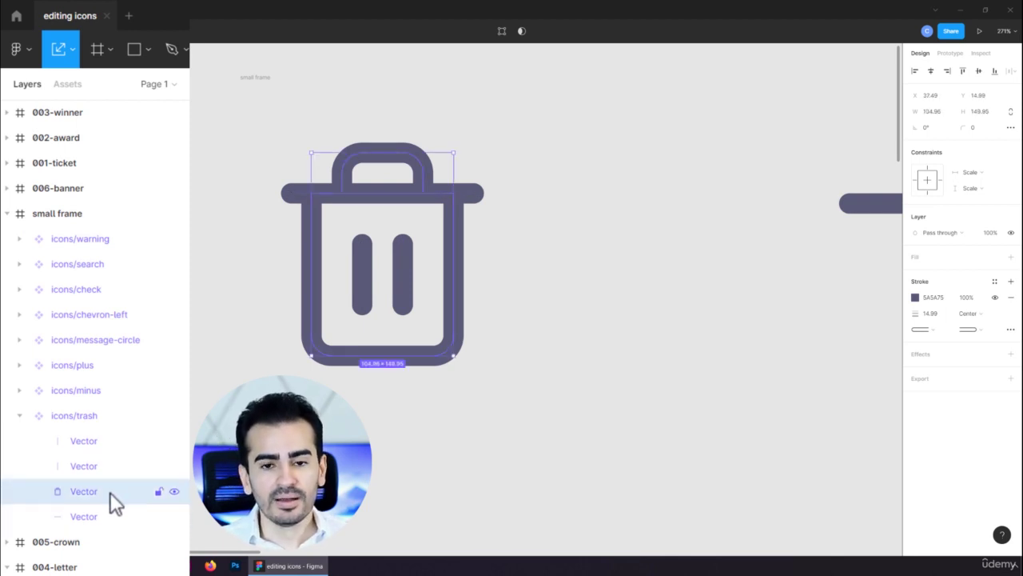
{"action": "left_click", "coordinate": [110, 515]}
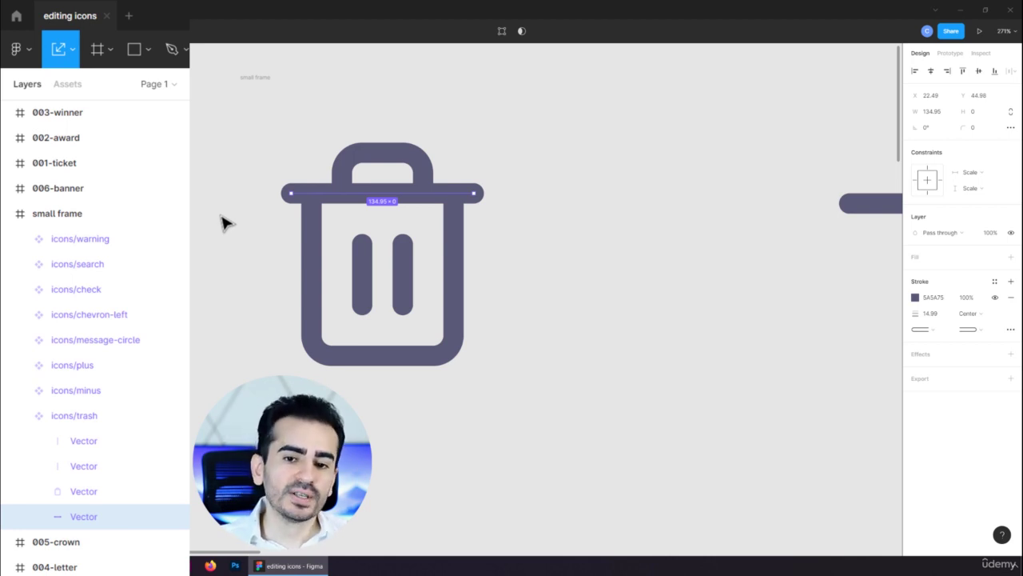
- Expand the 004-letter icon's nested groups and examine the vectors and groups that make up the envelope illustration
{"action": "scroll", "coordinate": [223, 224], "scroll_direction": "down", "scroll_amount": 3}
{"action": "scroll", "coordinate": [226, 226], "scroll_direction": "down", "scroll_amount": 2}
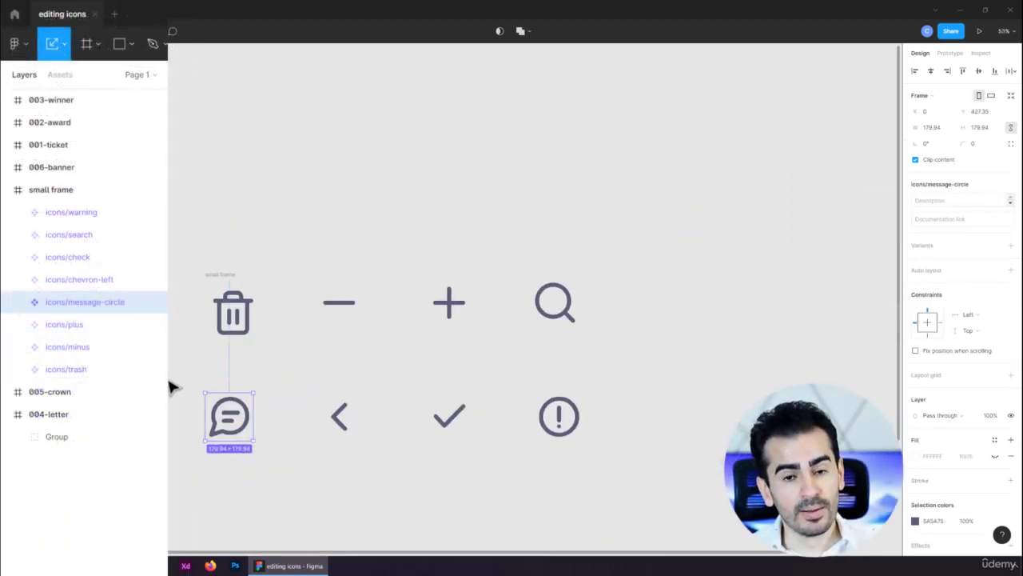
{"action": "scroll", "coordinate": [169, 384], "scroll_direction": "down", "scroll_amount": 2}
{"action": "left_click", "coordinate": [61, 436]}
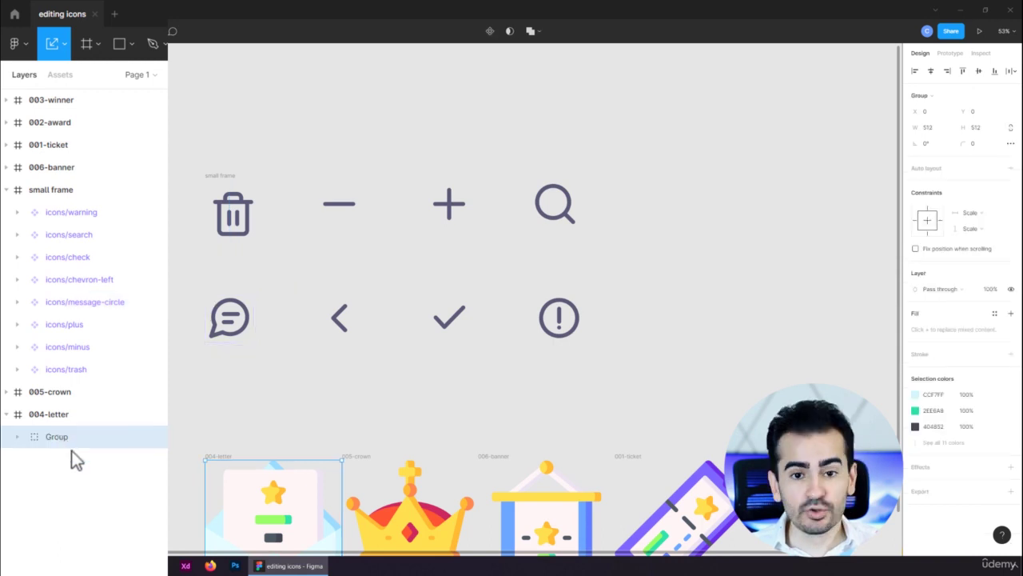
{"action": "left_click", "coordinate": [18, 436]}
{"action": "scroll", "coordinate": [171, 411], "scroll_direction": "down", "scroll_amount": 2}
{"action": "scroll", "coordinate": [182, 370], "scroll_direction": "up", "scroll_amount": 4}
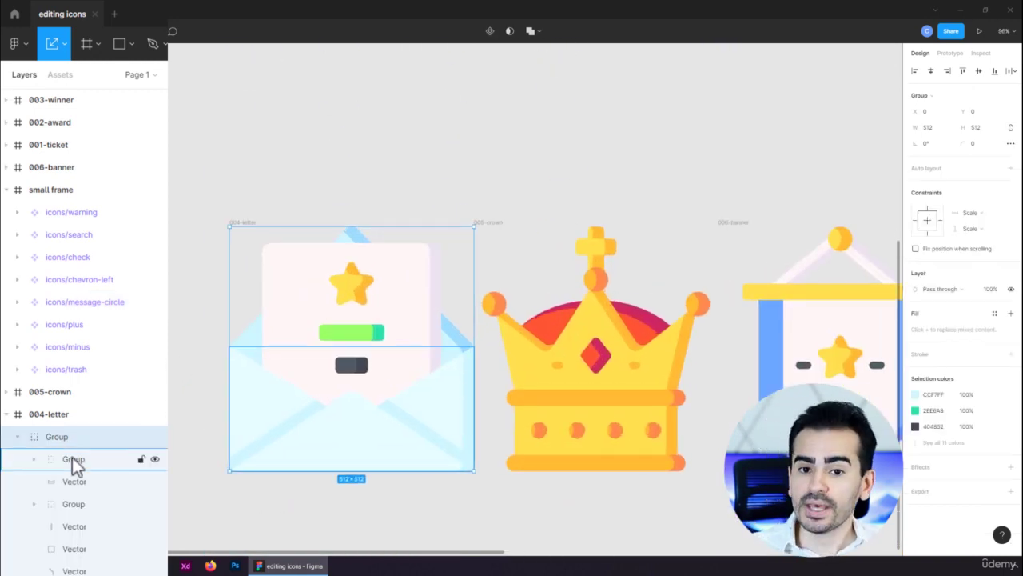
{"action": "left_click", "coordinate": [80, 524]}
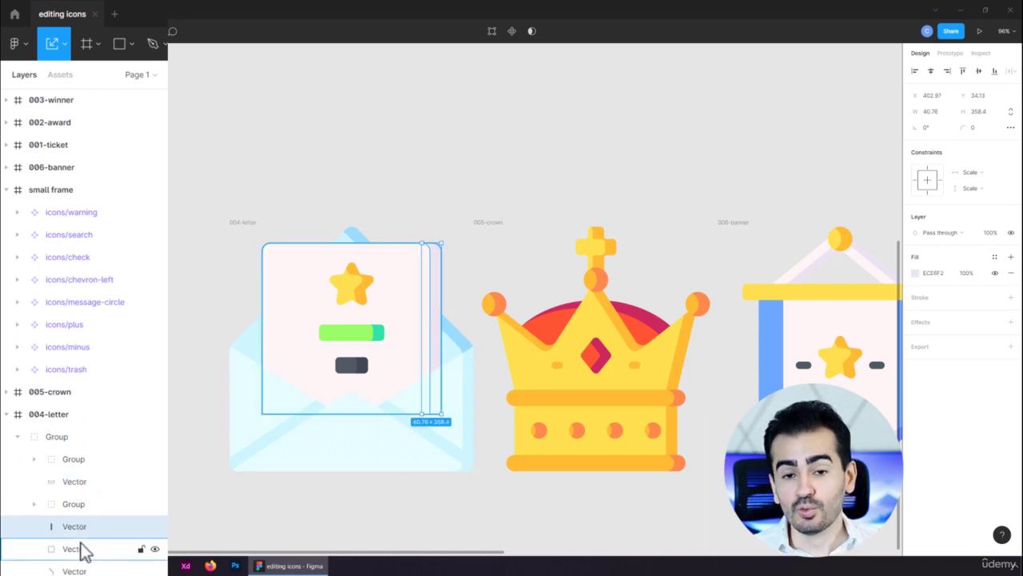
{"action": "left_click", "coordinate": [56, 504]}
{"action": "left_click", "coordinate": [33, 504]}
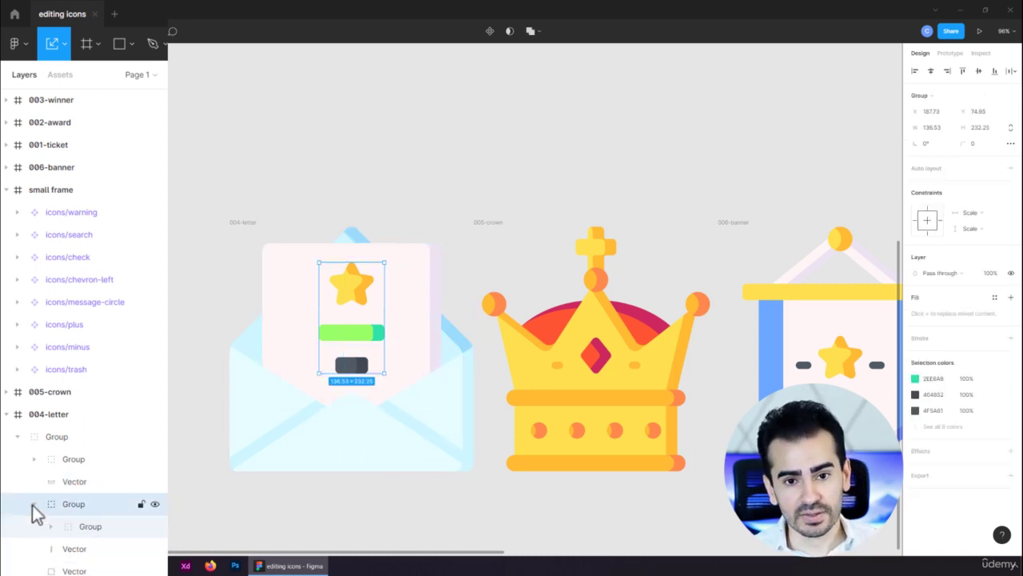
{"action": "left_click", "coordinate": [50, 527]}
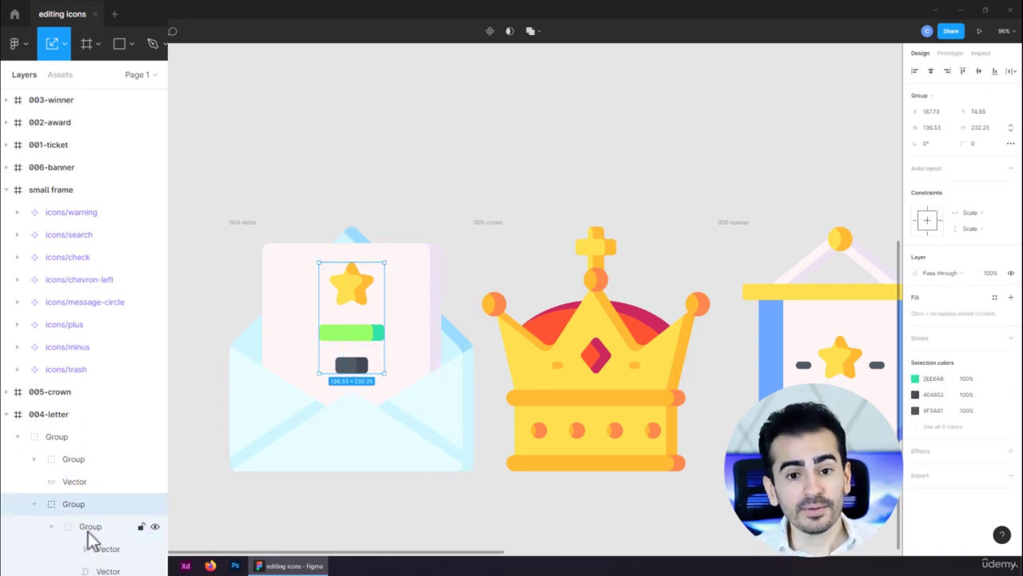
- Select the inner nested group holding the envelope's letter details, clear the selection, and collapse the main group of 004-letter
{"action": "left_click", "coordinate": [91, 531]}
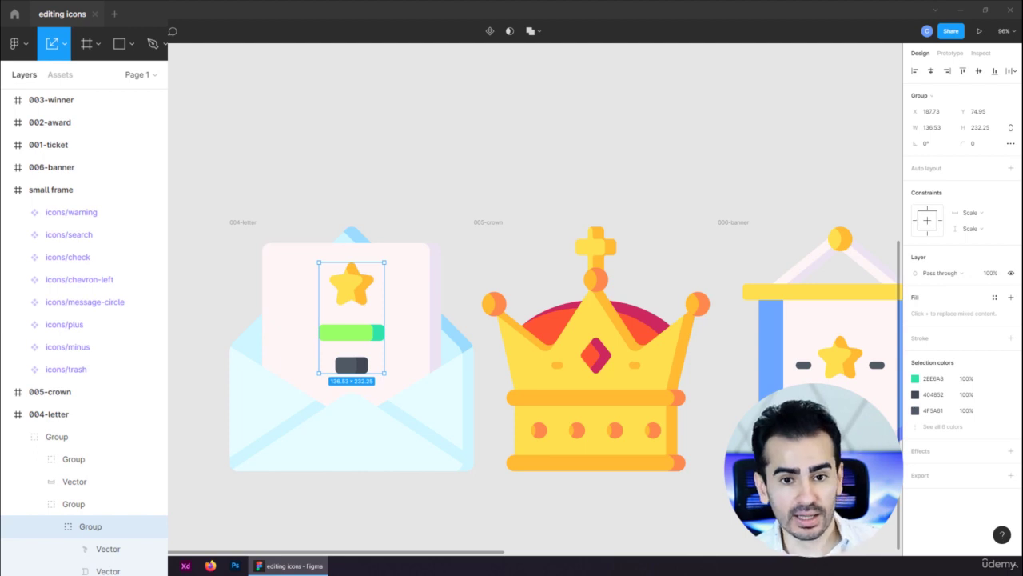
{"action": "left_click", "coordinate": [173, 387]}
{"action": "scroll", "coordinate": [171, 388], "scroll_direction": "down", "scroll_amount": 10}
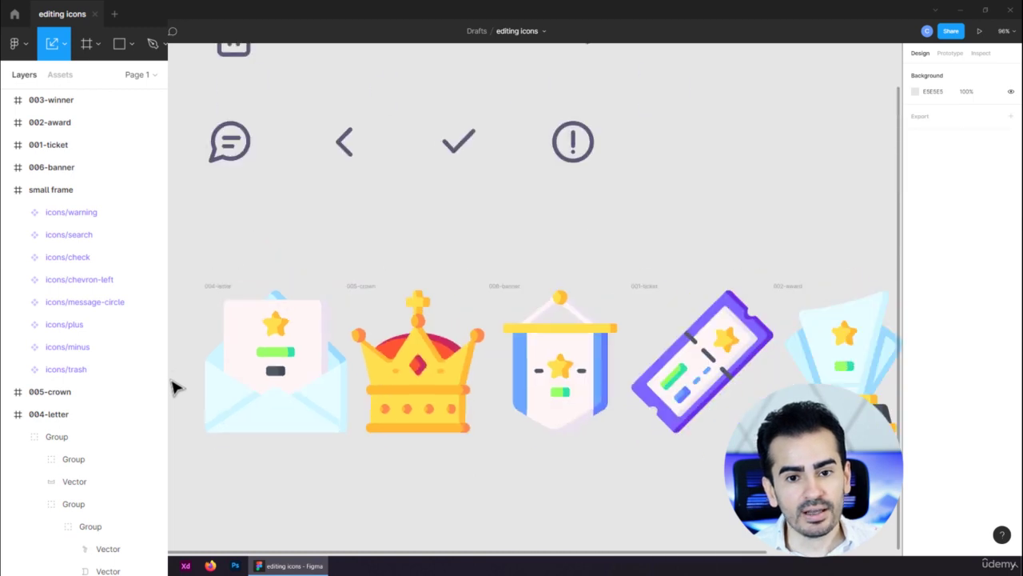
{"action": "left_click", "coordinate": [18, 438]}
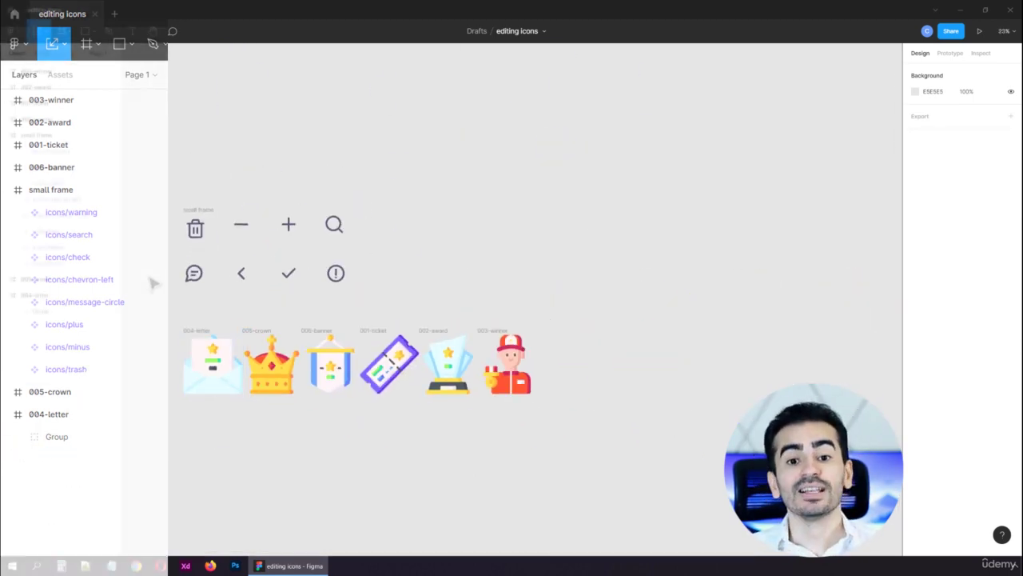
- Select the trash icon and examine its fill, stroke and selection color properties
{"action": "scroll", "coordinate": [172, 218], "scroll_direction": "up", "scroll_amount": 5}
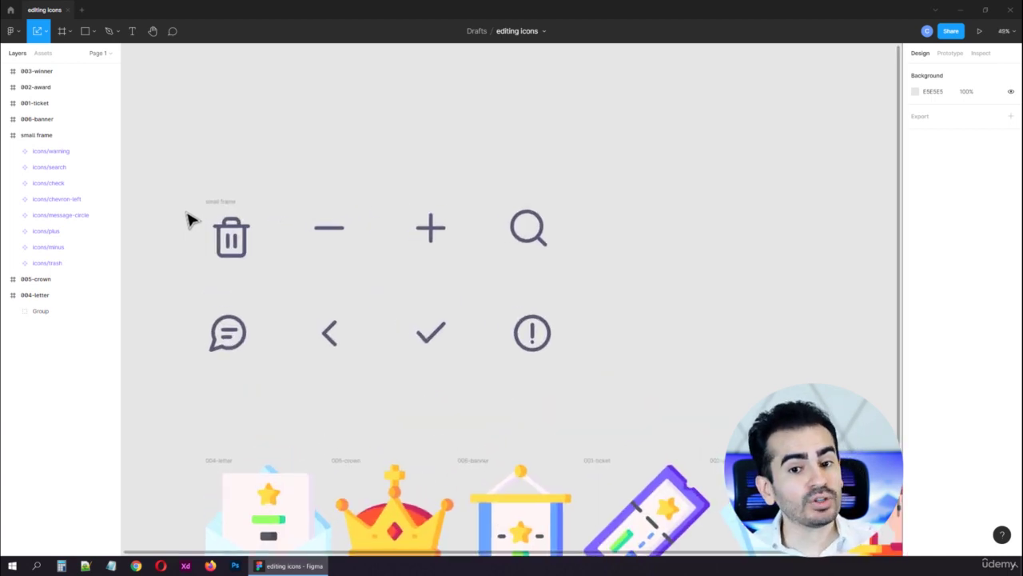
{"action": "left_click", "coordinate": [222, 232]}
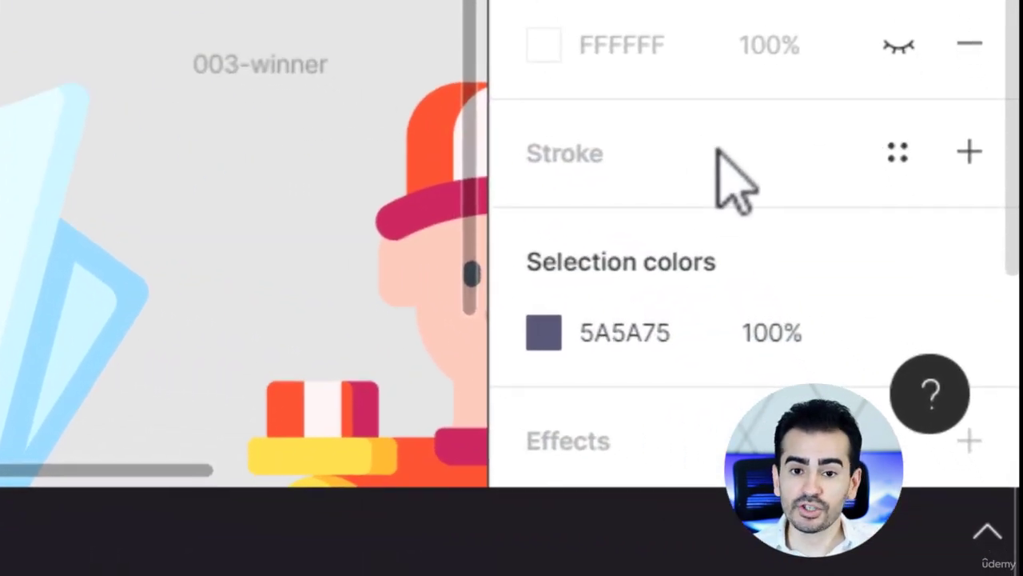
{"action": "scroll", "coordinate": [717, 149], "scroll_direction": "down", "scroll_amount": 3}
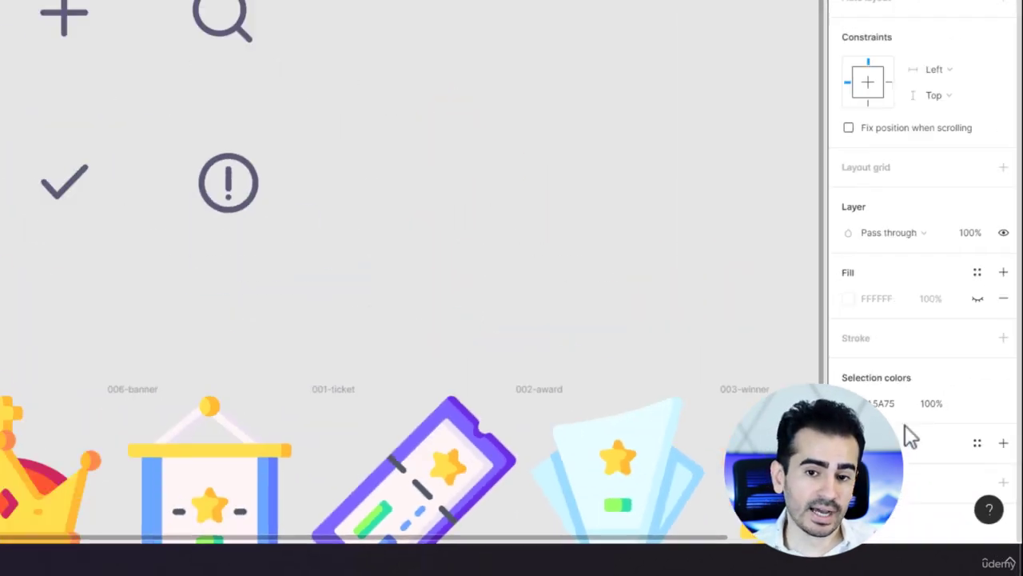
{"action": "scroll", "coordinate": [954, 460], "scroll_direction": "down", "scroll_amount": 1}
{"action": "scroll", "coordinate": [958, 456], "scroll_direction": "up", "scroll_amount": 1}
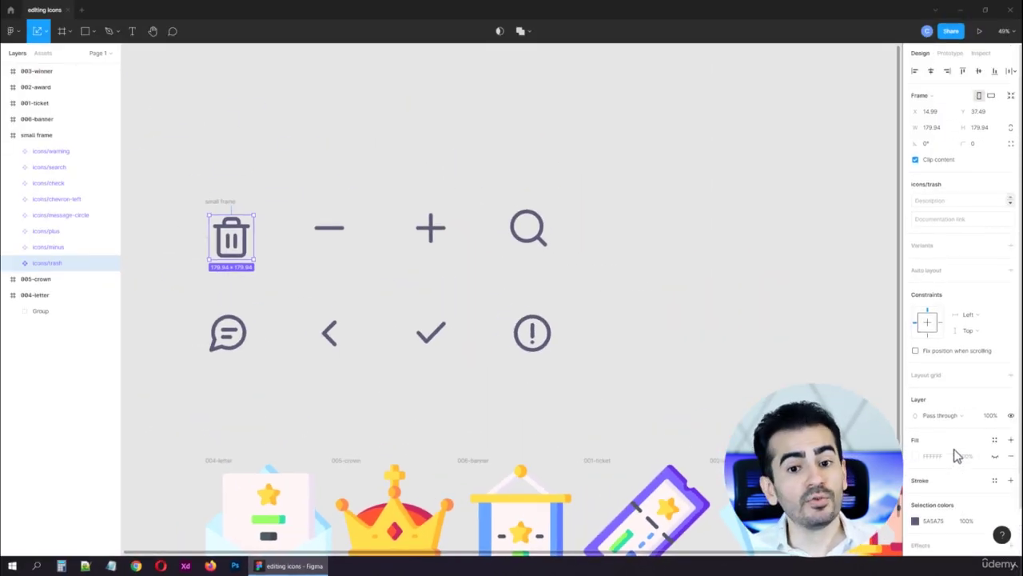
{"action": "scroll", "coordinate": [957, 455], "scroll_direction": "down", "scroll_amount": 1}
{"action": "scroll", "coordinate": [958, 455], "scroll_direction": "up", "scroll_amount": 1}
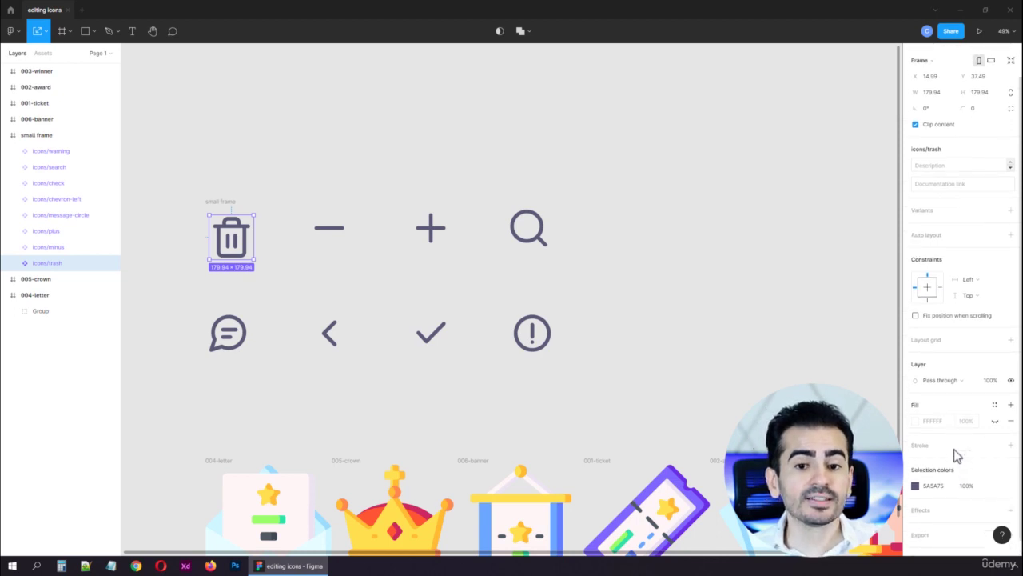
{"action": "scroll", "coordinate": [955, 455], "scroll_direction": "down", "scroll_amount": 1}
- Try recoloring the whole trash icon through its selection color, first blue and then pinkish red, and undo the changes
{"action": "left_click", "coordinate": [916, 470]}
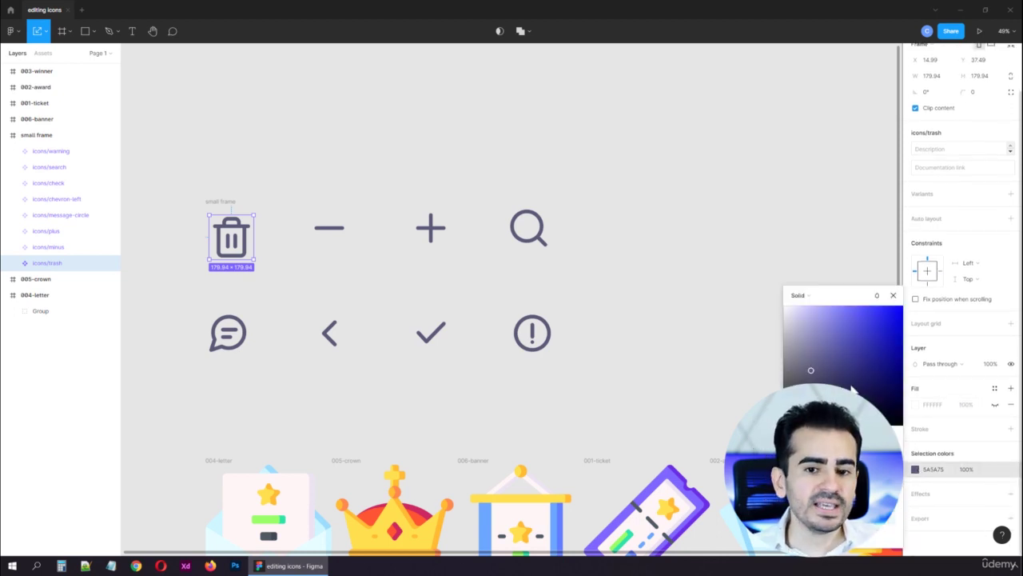
{"action": "left_click_drag", "start_coordinate": [858, 363], "coordinate": [881, 314]}
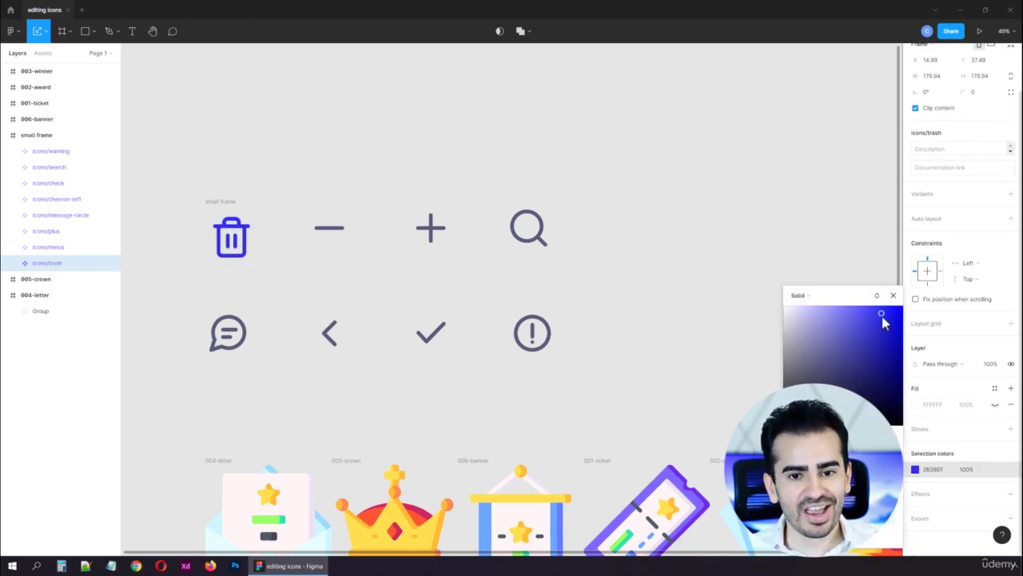
{"action": "left_click_drag", "start_coordinate": [848, 436], "coordinate": [800, 435]}
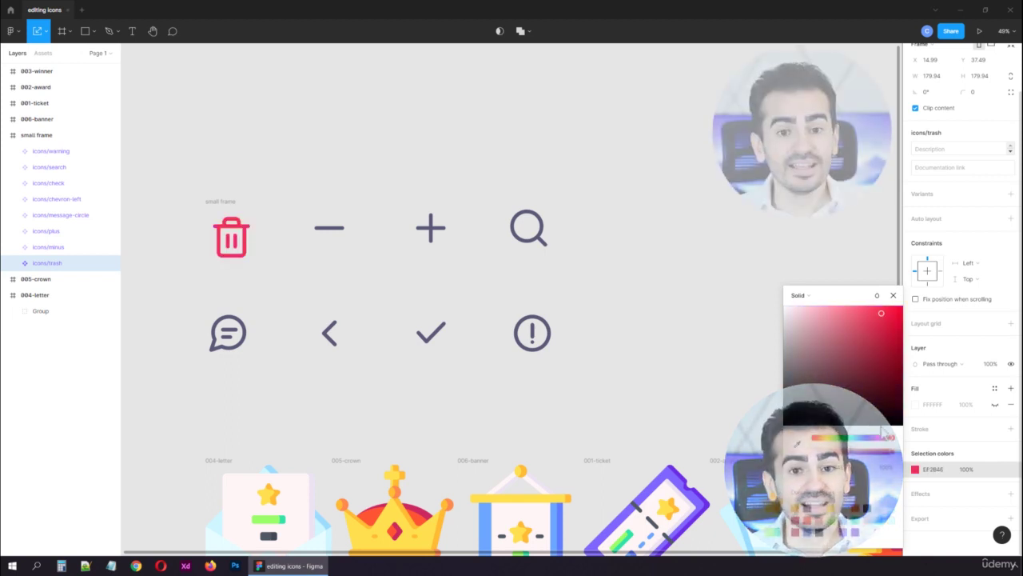
{"action": "left_click", "coordinate": [892, 295]}
{"action": "left_click", "coordinate": [780, 284]}
{"action": "key", "text": "ctrl+z"}
{"action": "key", "text": "ctrl+z"}
{"action": "key", "text": "ctrl+z"}
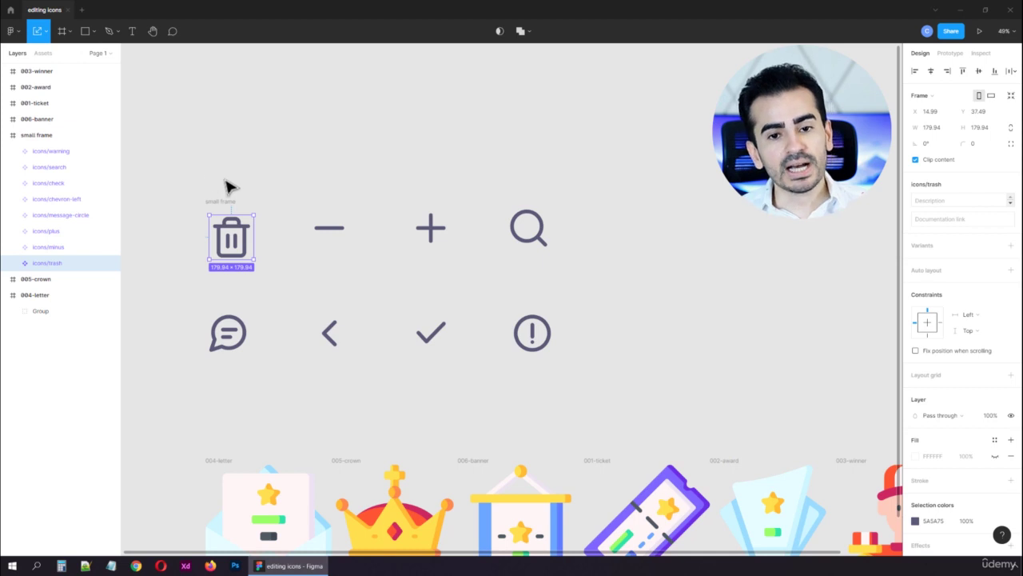
- Expand the trash icon's layer and recolor its body vector's stroke, first to blue 0000FF and finally to red FF0000
{"action": "scroll", "coordinate": [199, 235], "scroll_direction": "up", "scroll_amount": 3}
{"action": "left_click", "coordinate": [13, 263]}
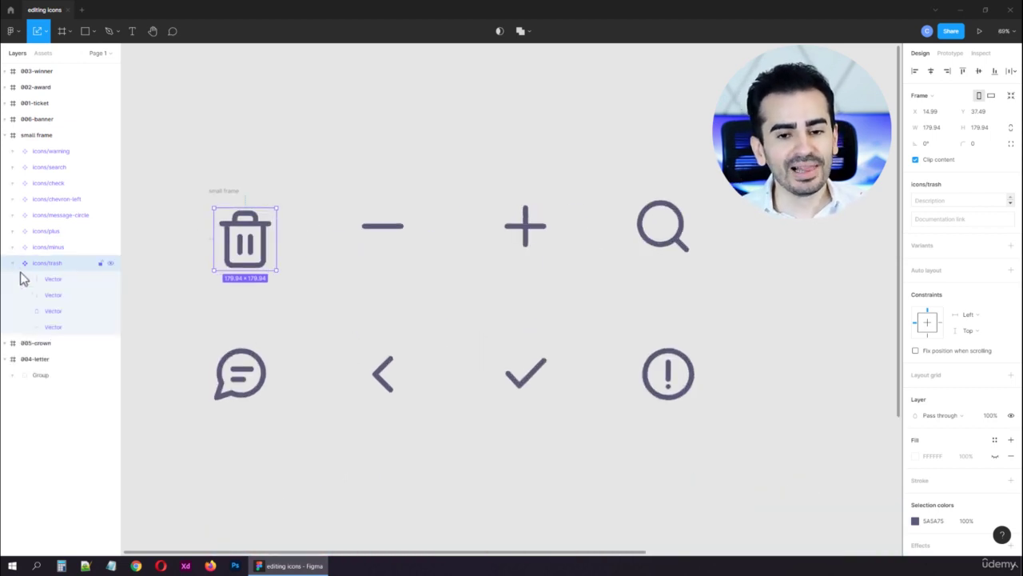
{"action": "left_click", "coordinate": [53, 281]}
{"action": "left_click", "coordinate": [52, 316]}
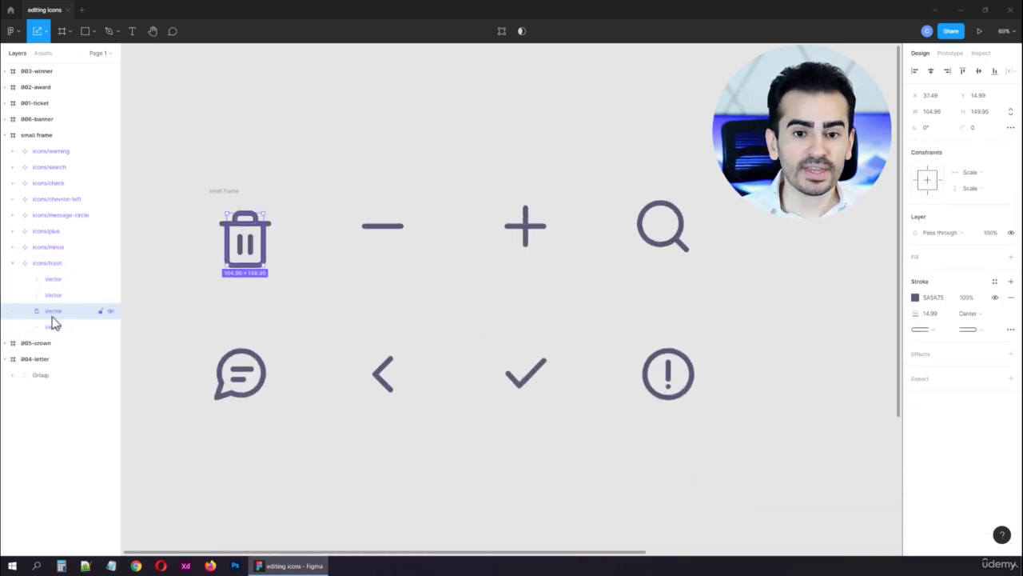
{"action": "left_click", "coordinate": [915, 297]}
{"action": "type", "text": "0000FF"}
{"action": "key", "text": "Return"}
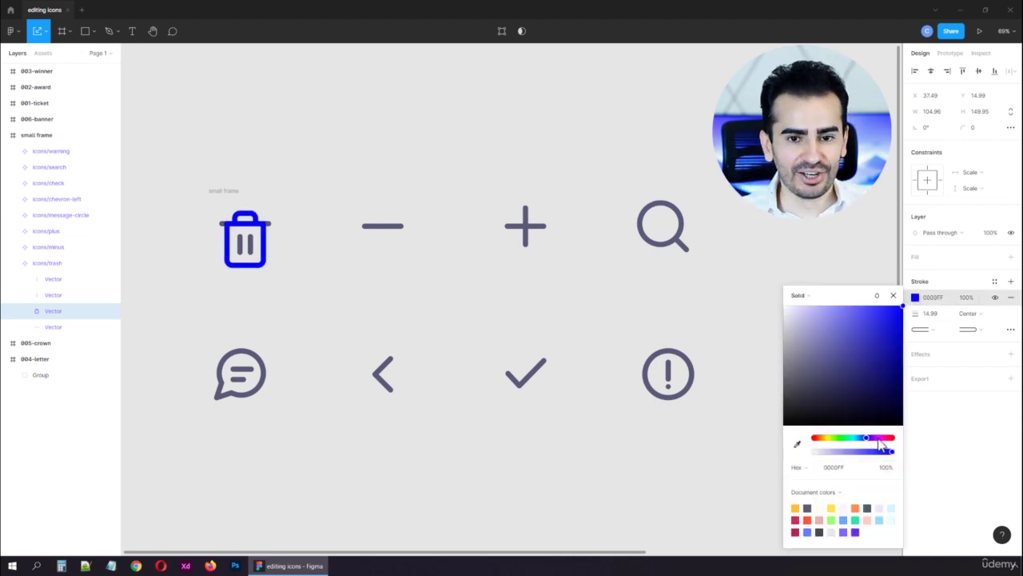
{"action": "left_click_drag", "start_coordinate": [878, 438], "coordinate": [896, 436]}
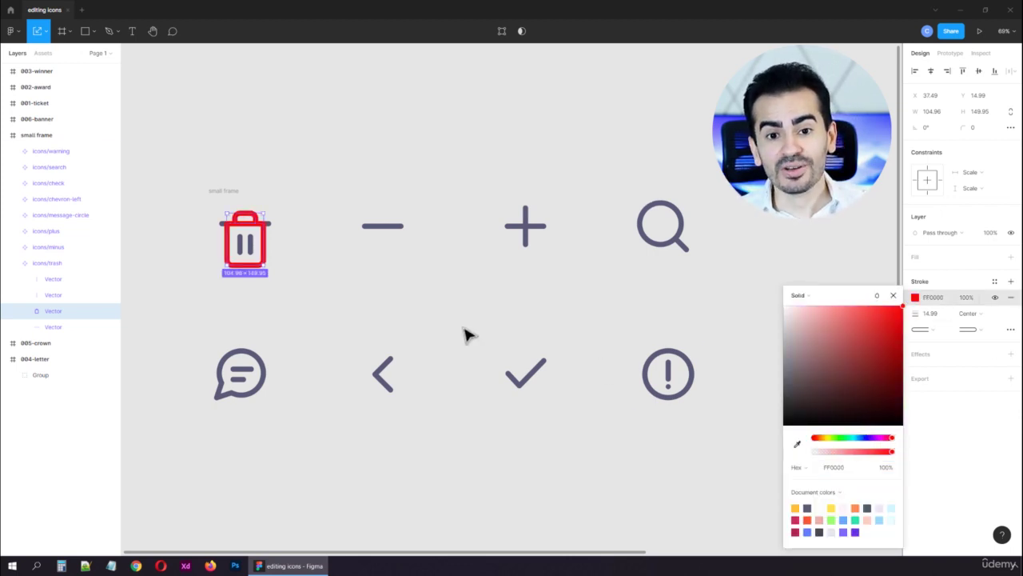
{"action": "left_click", "coordinate": [893, 296]}
{"action": "left_click", "coordinate": [200, 288]}
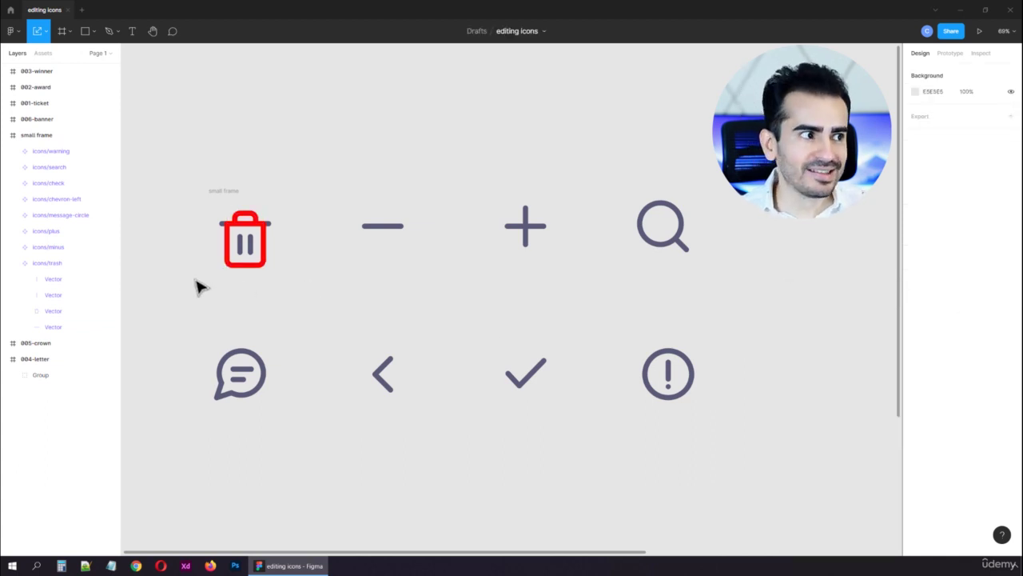
- Expand the message-circle icon and recolor the stroke of its speech-bubble outline vector, first to red and finally to bright blue
{"action": "left_click", "coordinate": [238, 370]}
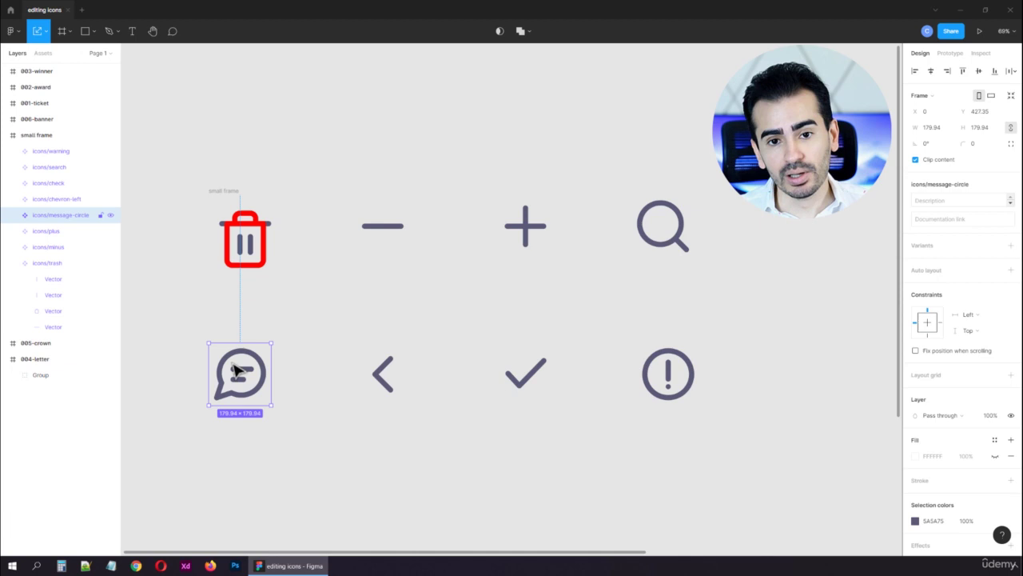
{"action": "left_click", "coordinate": [12, 215]}
{"action": "left_click", "coordinate": [63, 264]}
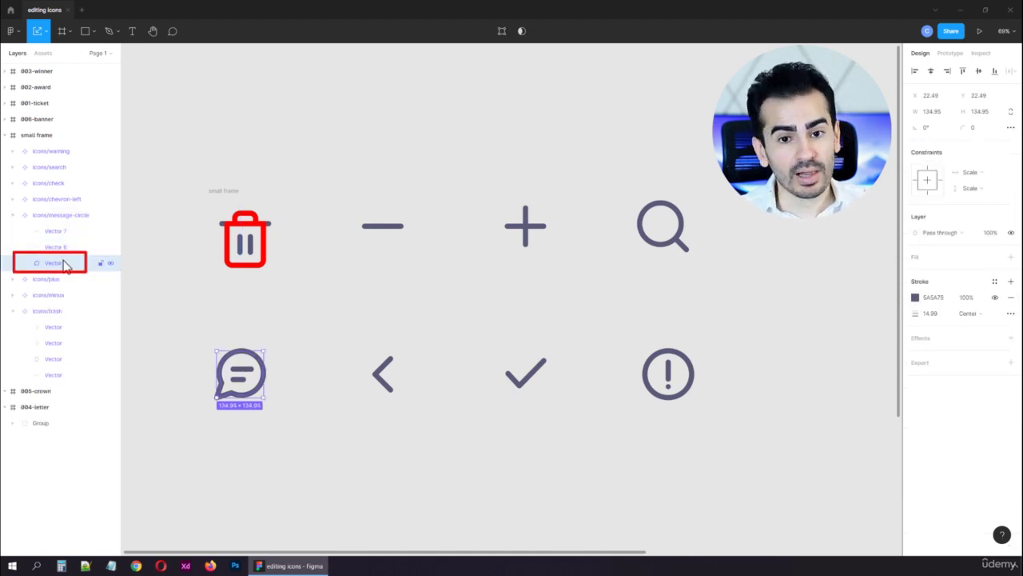
{"action": "left_click", "coordinate": [915, 297]}
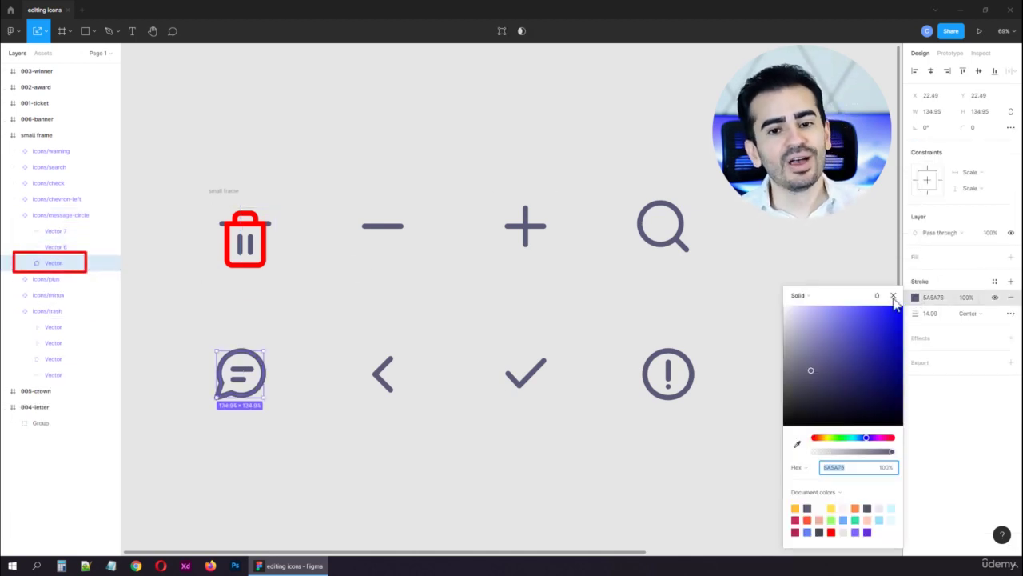
{"action": "left_click", "coordinate": [892, 438]}
{"action": "left_click_drag", "start_coordinate": [856, 354], "coordinate": [927, 283]}
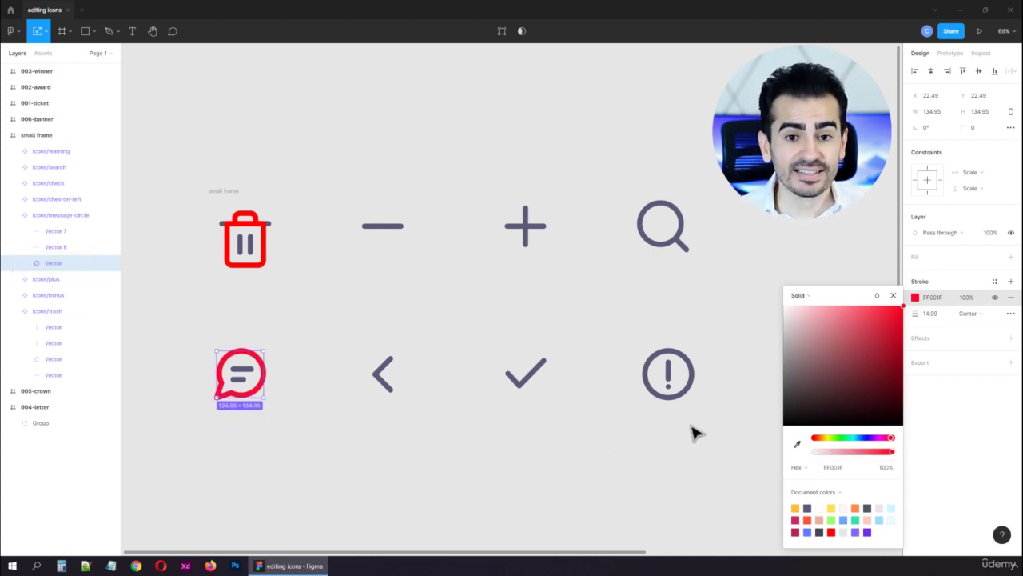
{"action": "left_click_drag", "start_coordinate": [852, 446], "coordinate": [863, 446]}
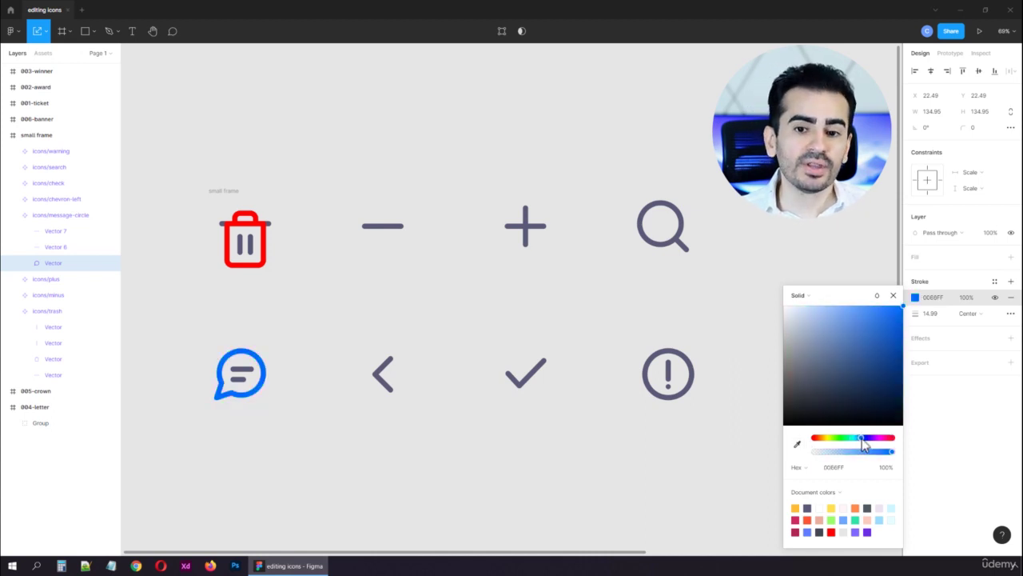
- Set the stroke color of Vector 7 and Vector 6 inside the message-circle icon to dark red AF0E2B and clear the selection
{"action": "left_click", "coordinate": [64, 243]}
{"action": "left_click", "coordinate": [63, 229], "text": "shift"}
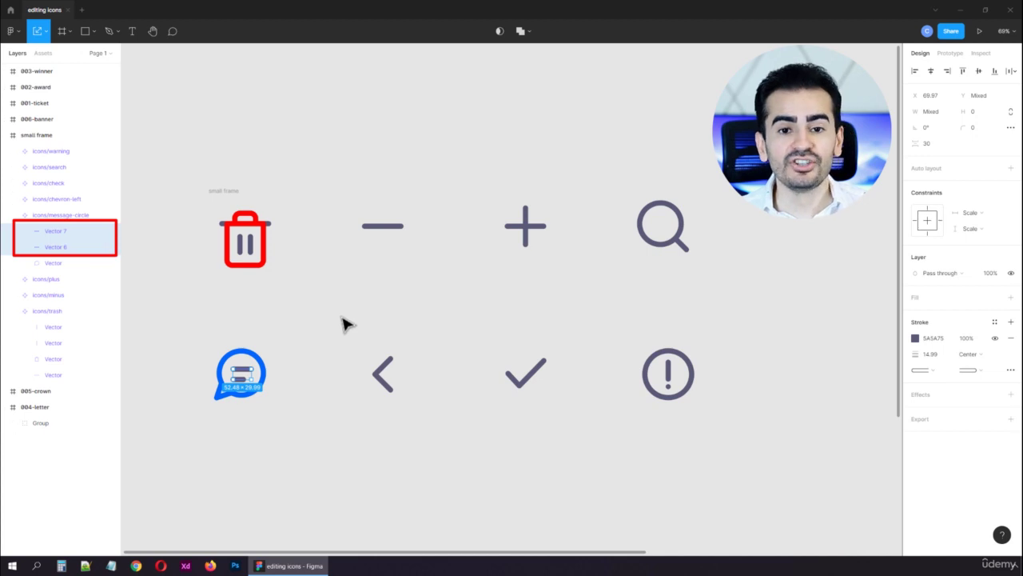
{"action": "left_click", "coordinate": [916, 339]}
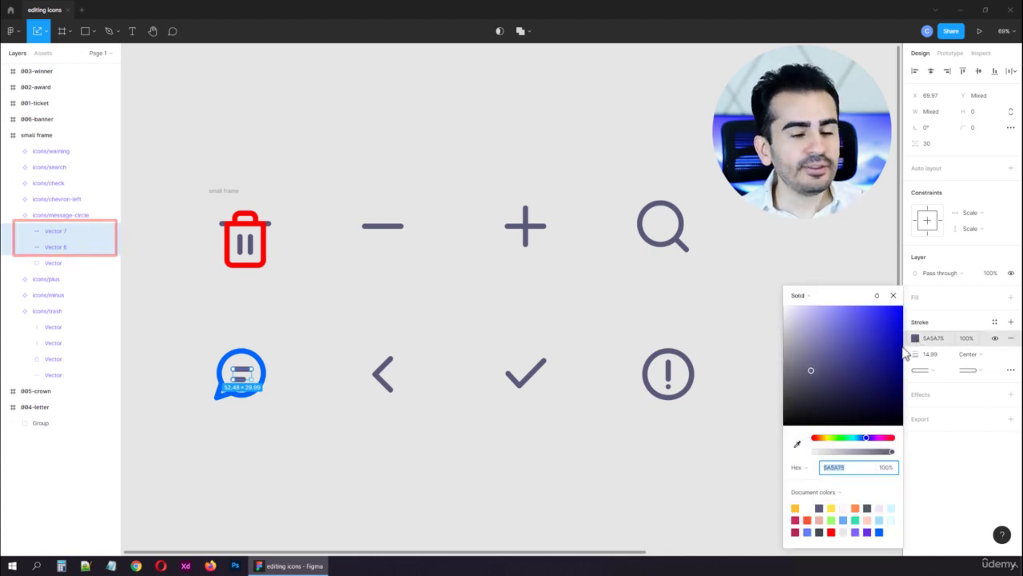
{"action": "left_click_drag", "start_coordinate": [886, 365], "coordinate": [892, 338]}
{"action": "left_click_drag", "start_coordinate": [886, 444], "coordinate": [892, 445]}
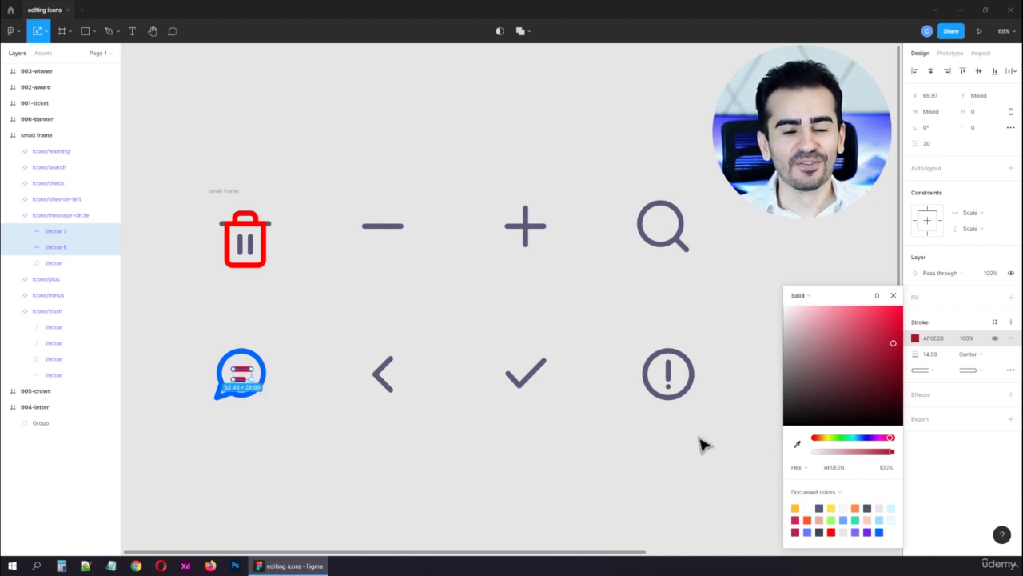
{"action": "left_click", "coordinate": [893, 296]}
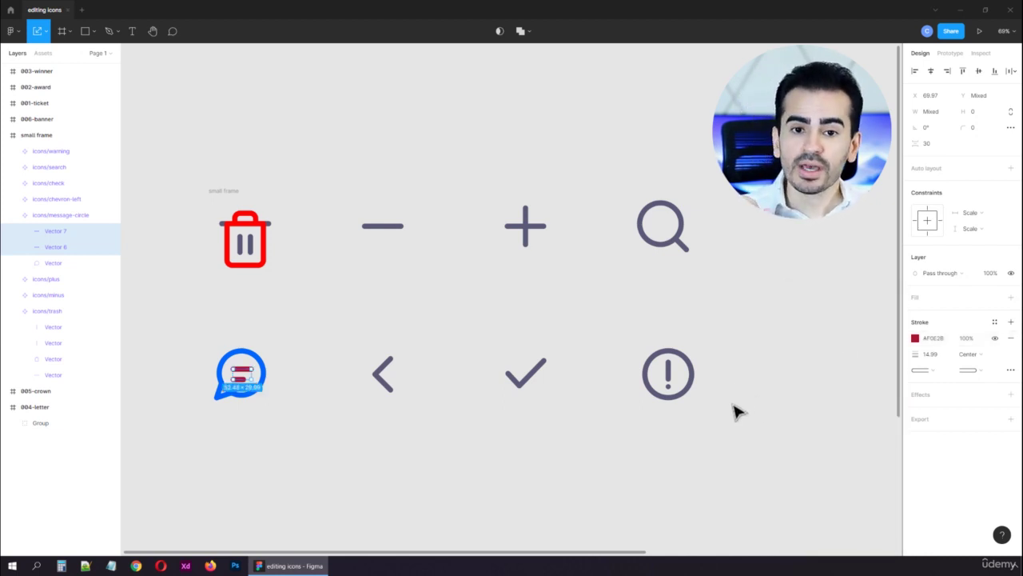
{"action": "left_click", "coordinate": [96, 481]}
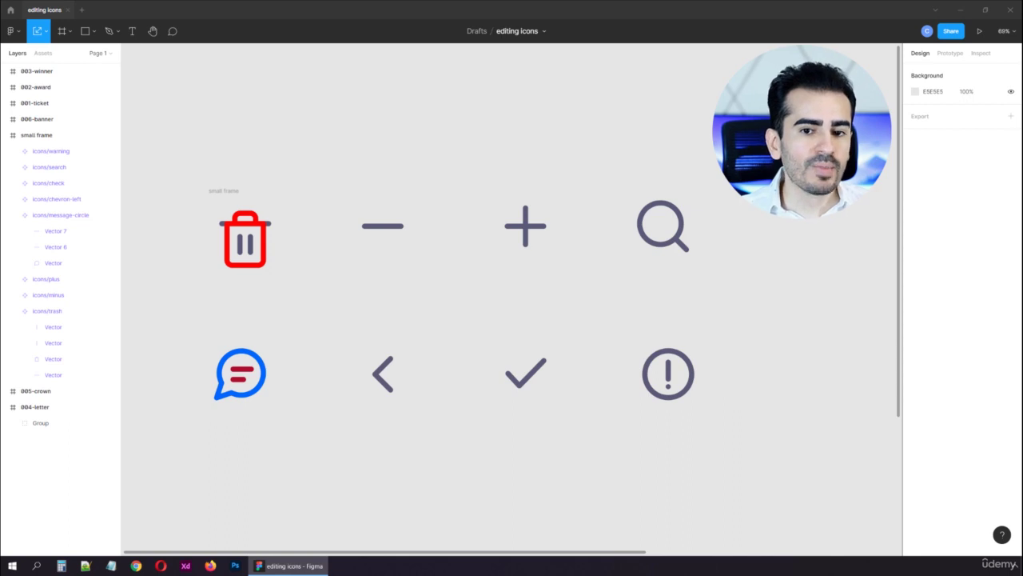
- Switch from the Scale tool to the Move tool and select the minus icon
{"action": "left_click", "coordinate": [46, 31]}
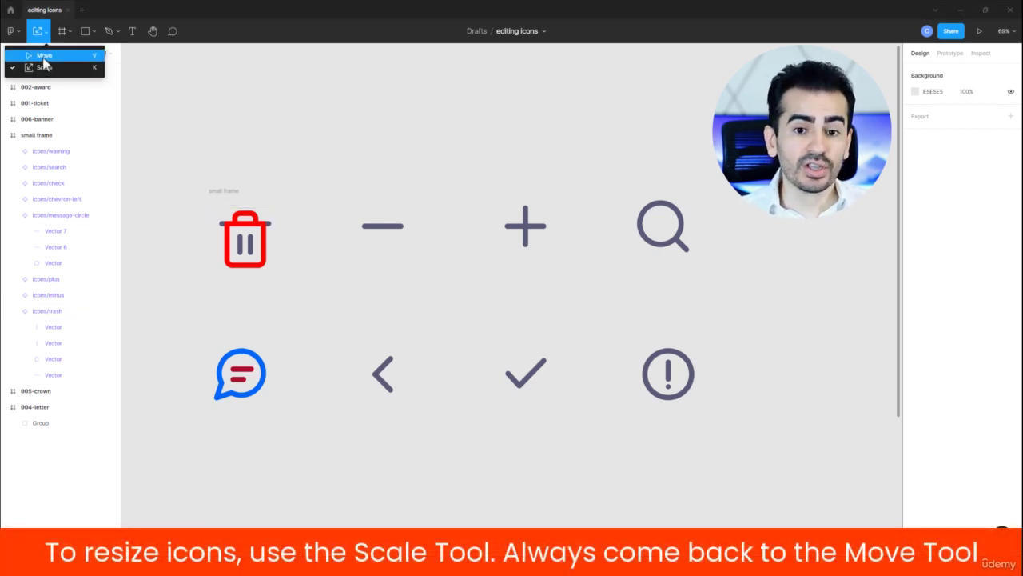
{"action": "left_click", "coordinate": [44, 56]}
{"action": "left_click", "coordinate": [390, 253]}
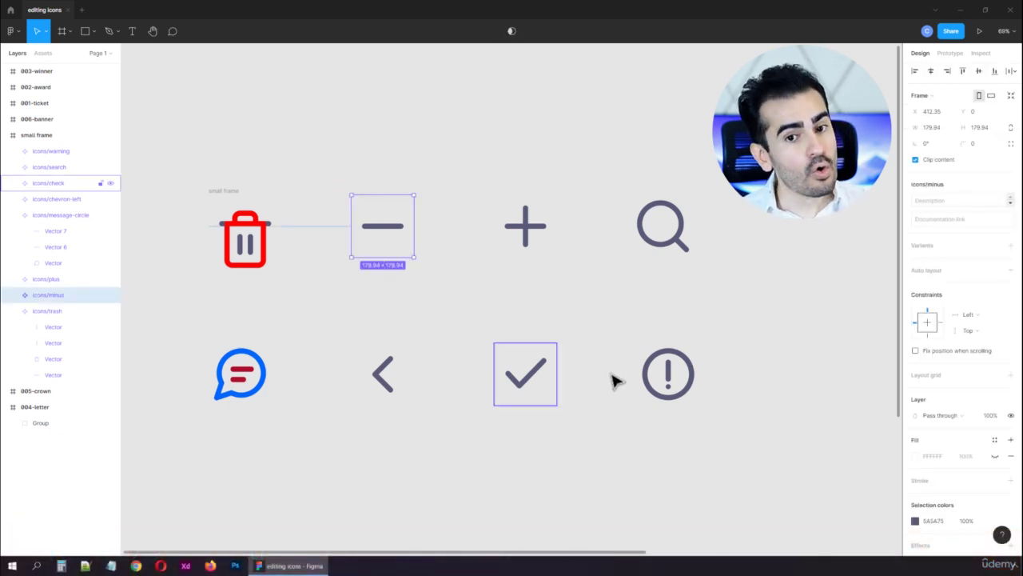
- Recolor the whole warning icon to blue 0000FF through its selection color
{"action": "left_click", "coordinate": [697, 391]}
{"action": "left_click", "coordinate": [915, 520]}
{"action": "left_click_drag", "start_coordinate": [876, 336], "coordinate": [894, 286]}
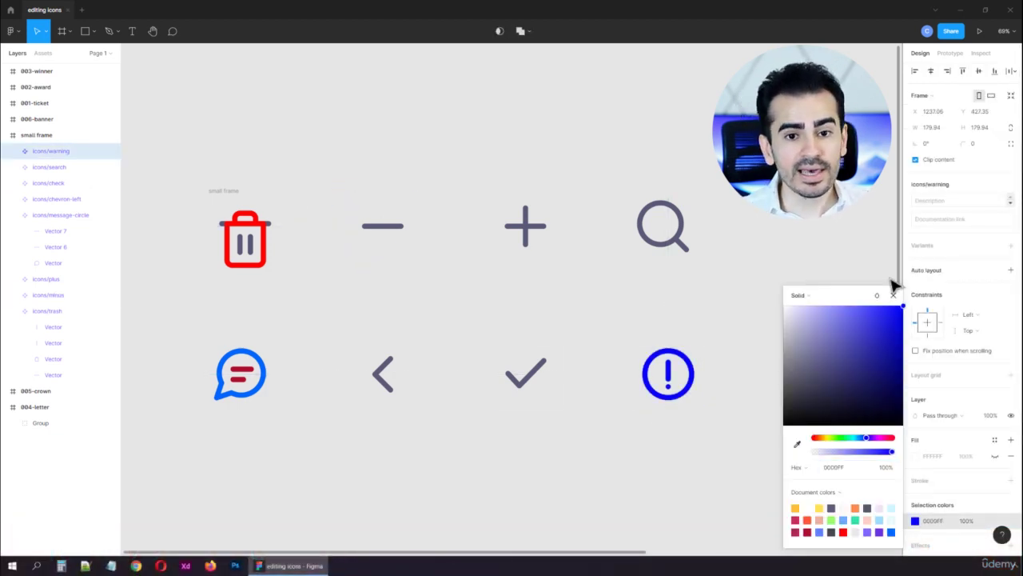
{"action": "left_click", "coordinate": [723, 369]}
- Expand the warning icon's layer, check its ellipses, and set the stroke of the exclamation mark's vertical line to red
{"action": "left_click", "coordinate": [689, 374]}
{"action": "left_click", "coordinate": [13, 151]}
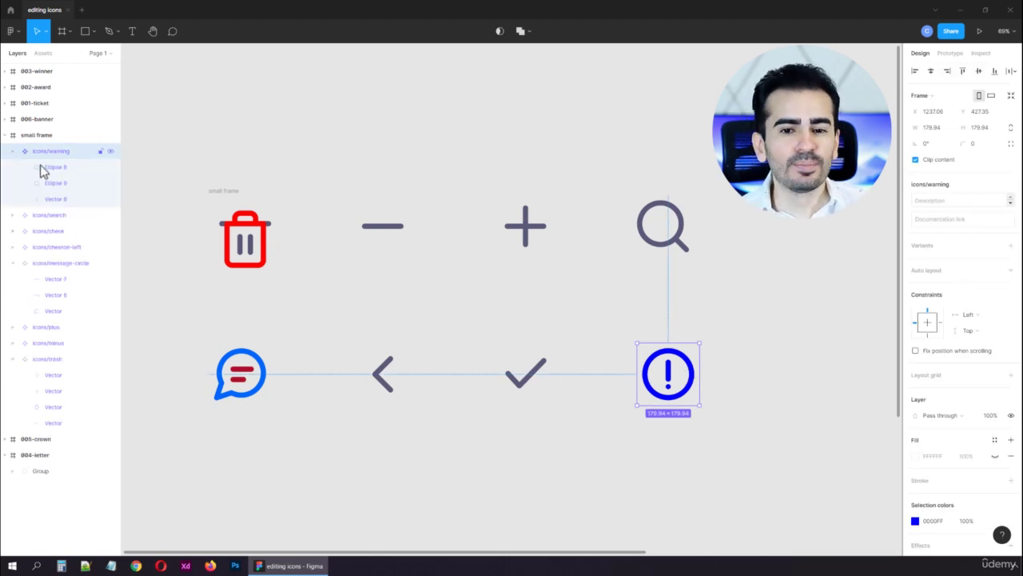
{"action": "left_click", "coordinate": [46, 167]}
{"action": "left_click", "coordinate": [52, 183]}
{"action": "left_click", "coordinate": [55, 199]}
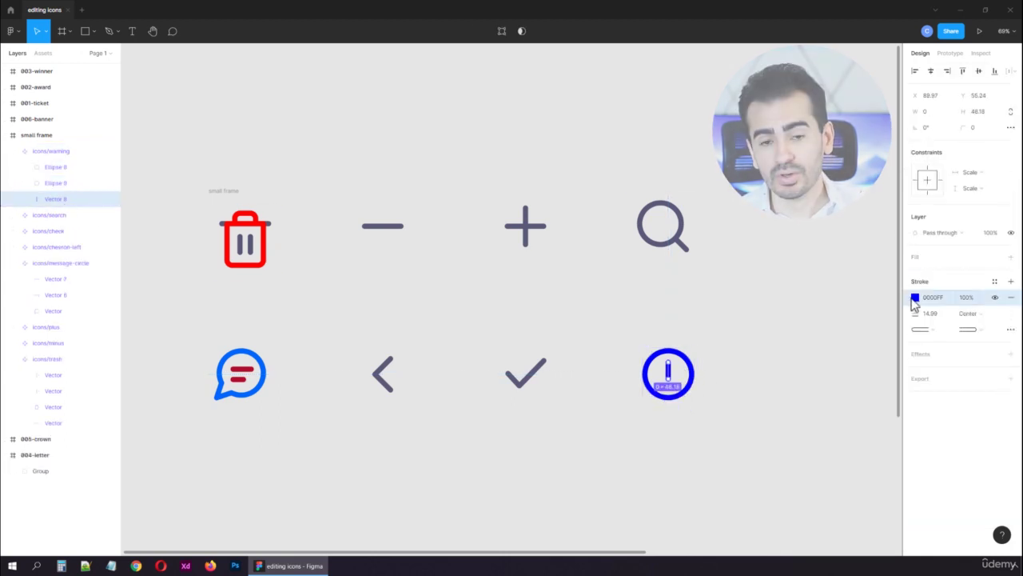
{"action": "left_click", "coordinate": [914, 298]}
{"action": "left_click", "coordinate": [890, 439]}
{"action": "left_click", "coordinate": [739, 454]}
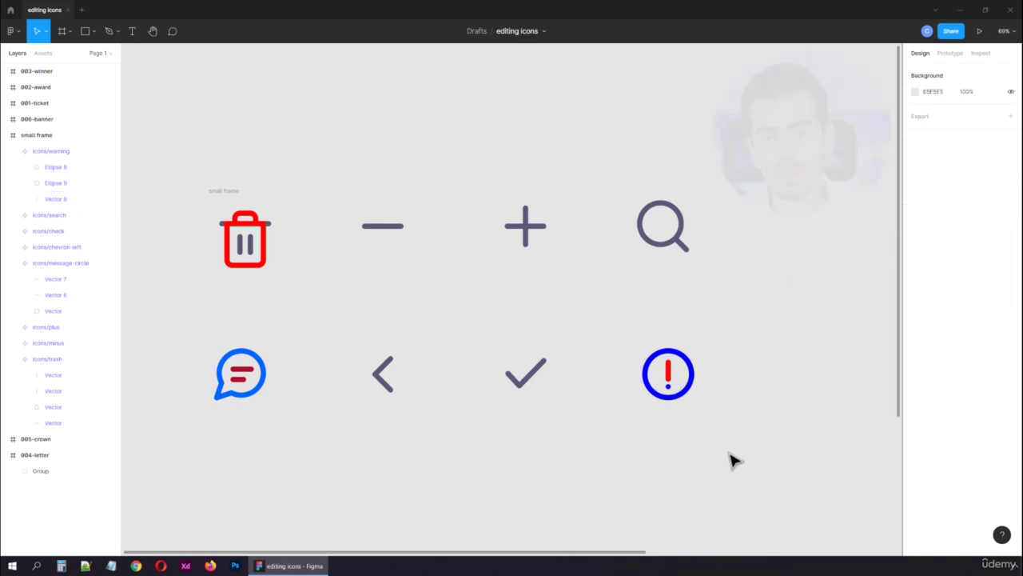
- Select the envelope illustration's main group in 004-letter and expand it to view its nested layers
{"action": "left_click_drag", "start_coordinate": [497, 507], "coordinate": [473, 114]}
{"action": "left_click", "coordinate": [276, 299]}
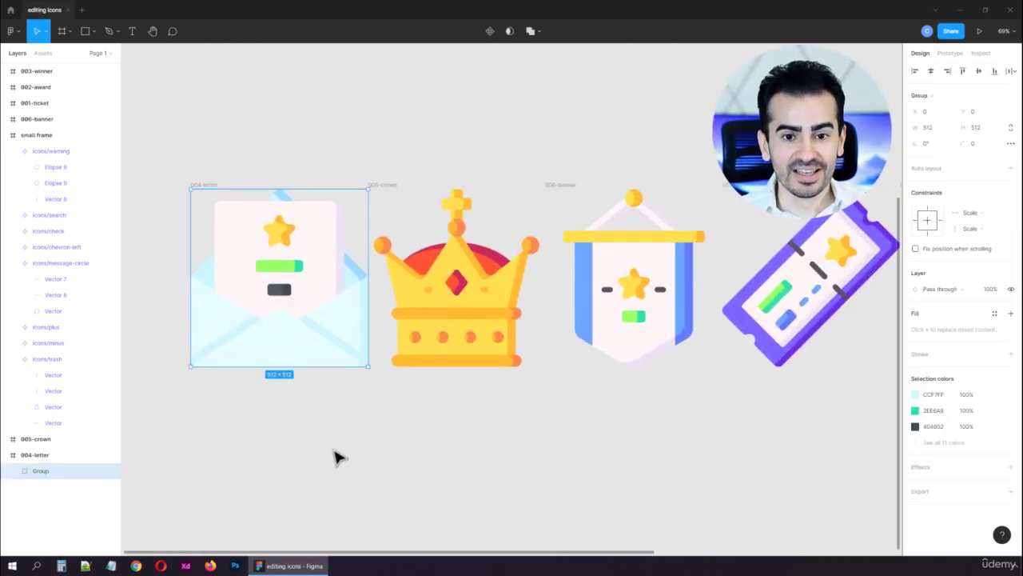
{"action": "left_click", "coordinate": [13, 471]}
{"action": "scroll", "coordinate": [30, 491], "scroll_direction": "down", "scroll_amount": 3}
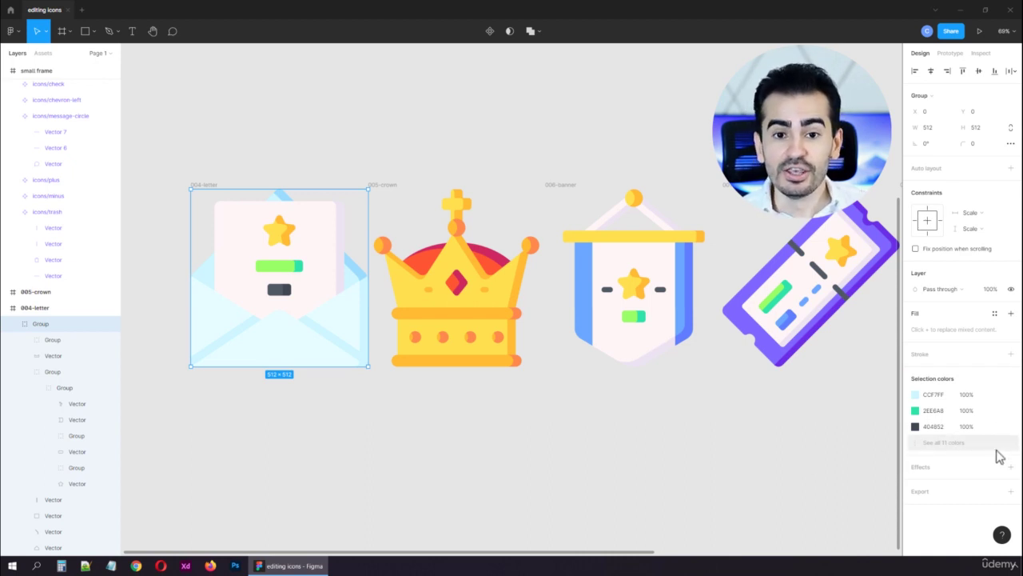
- Show all selection colors of the envelope illustration and try recoloring the green 2EE6A8 to pink C51777
{"action": "left_click", "coordinate": [921, 448]}
{"action": "scroll", "coordinate": [931, 452], "scroll_direction": "down", "scroll_amount": 2}
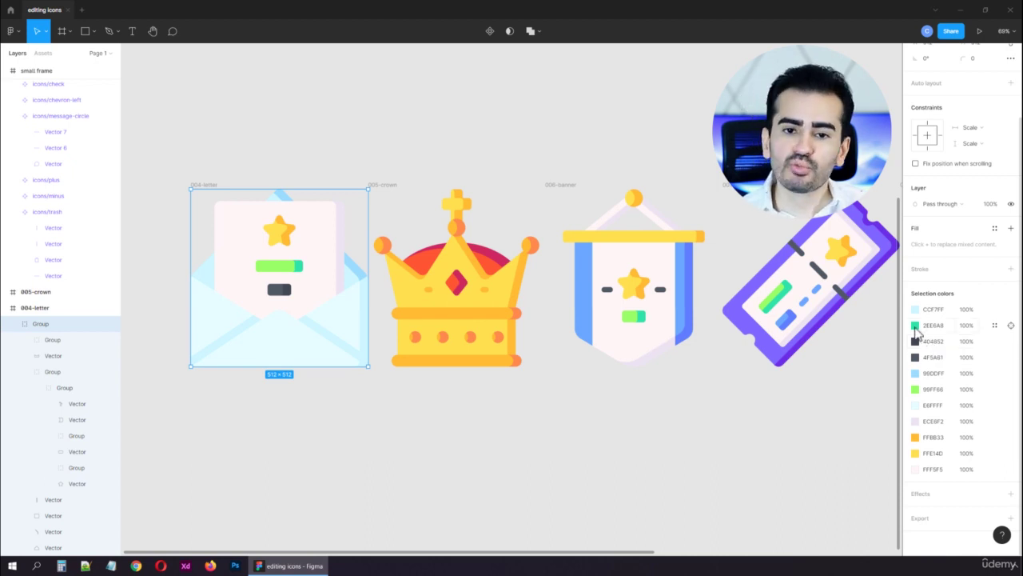
{"action": "left_click", "coordinate": [916, 326]}
{"action": "left_click_drag", "start_coordinate": [894, 438], "coordinate": [888, 443]}
{"action": "mouse_move", "coordinate": [893, 342]}
{"action": "left_mouse_down"}
{"action": "mouse_move", "coordinate": [873, 362]}
{"action": "mouse_move", "coordinate": [848, 312]}
{"action": "mouse_move", "coordinate": [826, 376]}
{"action": "mouse_move", "coordinate": [889, 346]}
{"action": "left_mouse_up"}
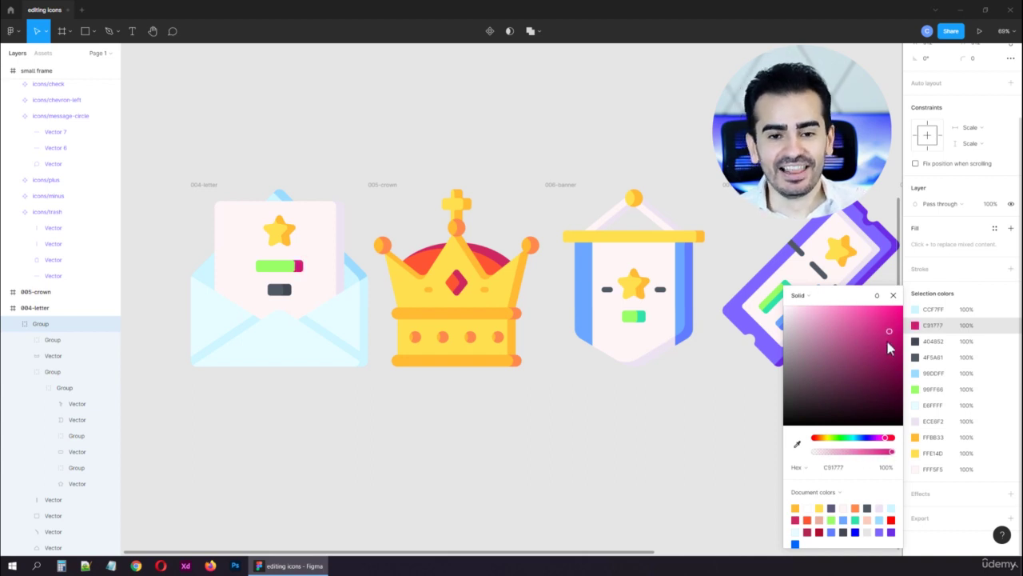
{"action": "left_click", "coordinate": [893, 294]}
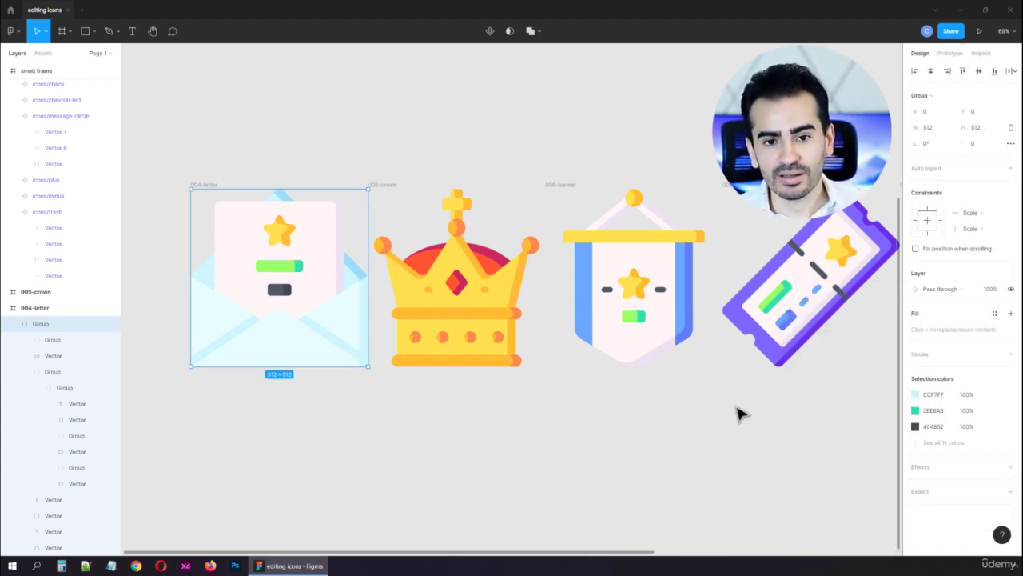
- Select the envelope illustration's item that uses color 4F5A61 and set its fill to blue 009CFF
{"action": "left_click", "coordinate": [940, 443]}
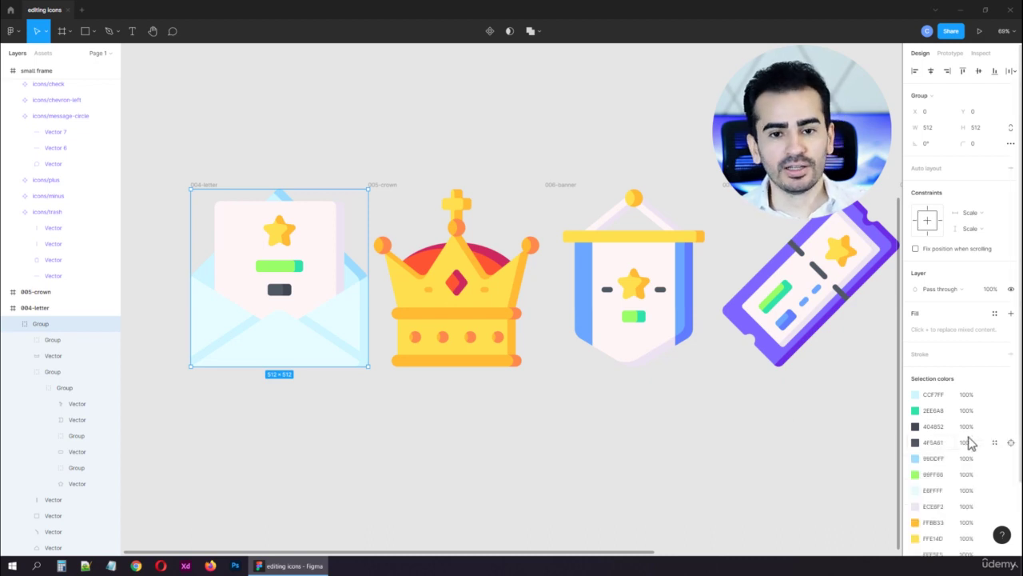
{"action": "scroll", "coordinate": [970, 431], "scroll_direction": "down", "scroll_amount": 2}
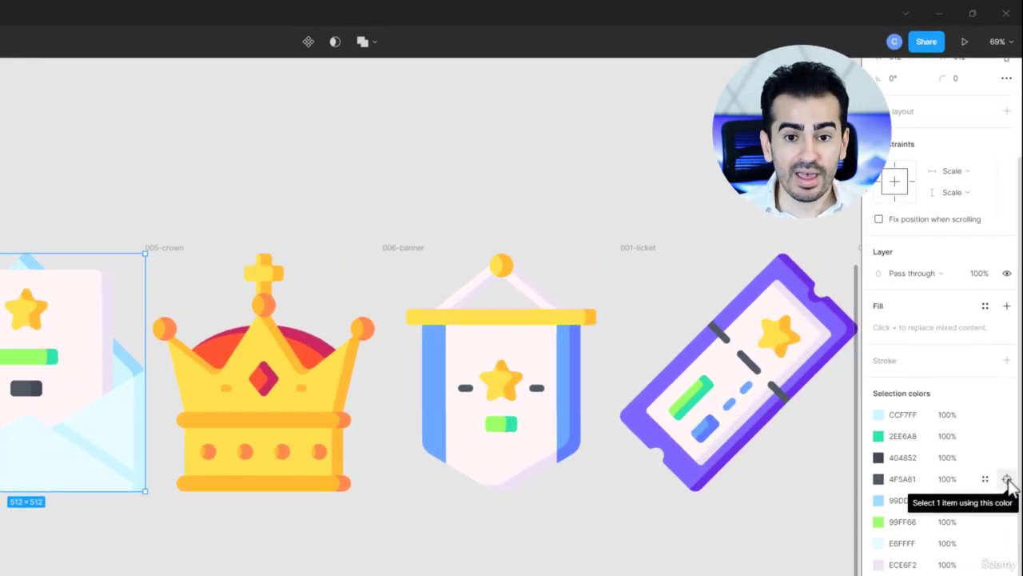
{"action": "left_click", "coordinate": [1009, 483]}
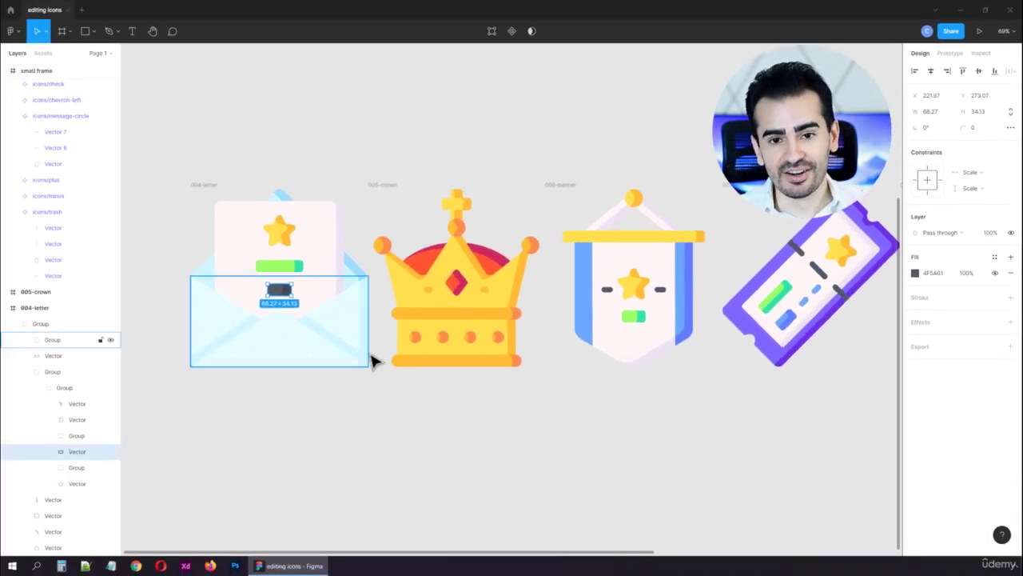
{"action": "left_click", "coordinate": [915, 273]}
{"action": "left_click_drag", "start_coordinate": [863, 344], "coordinate": [921, 267]}
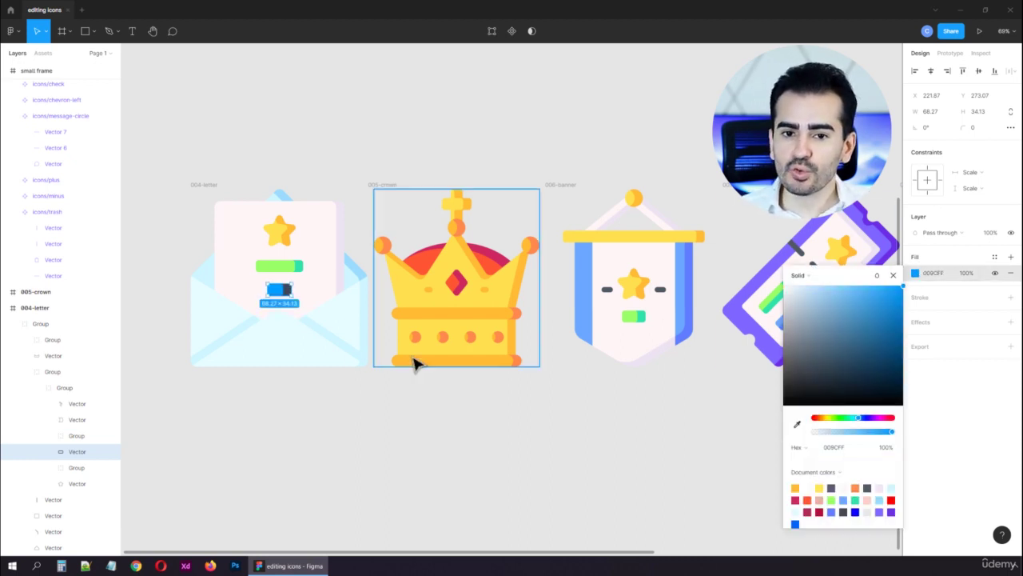
{"action": "left_click", "coordinate": [335, 362]}
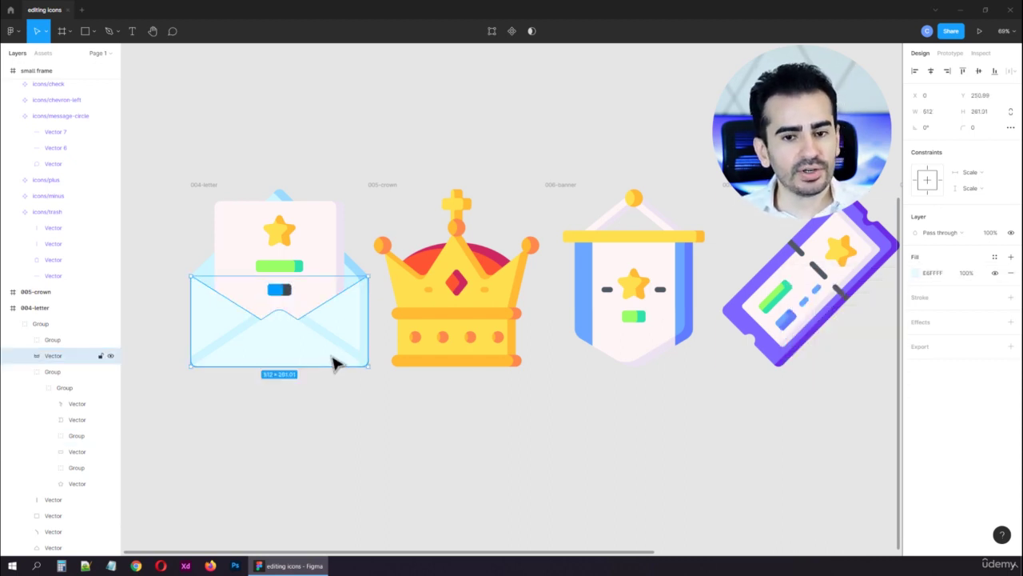
- From the 004-letter frame's selection colors, select the star shape using FFE14D and set its fill to red FF4D4D
{"action": "left_click", "coordinate": [62, 309]}
{"action": "left_click", "coordinate": [944, 403]}
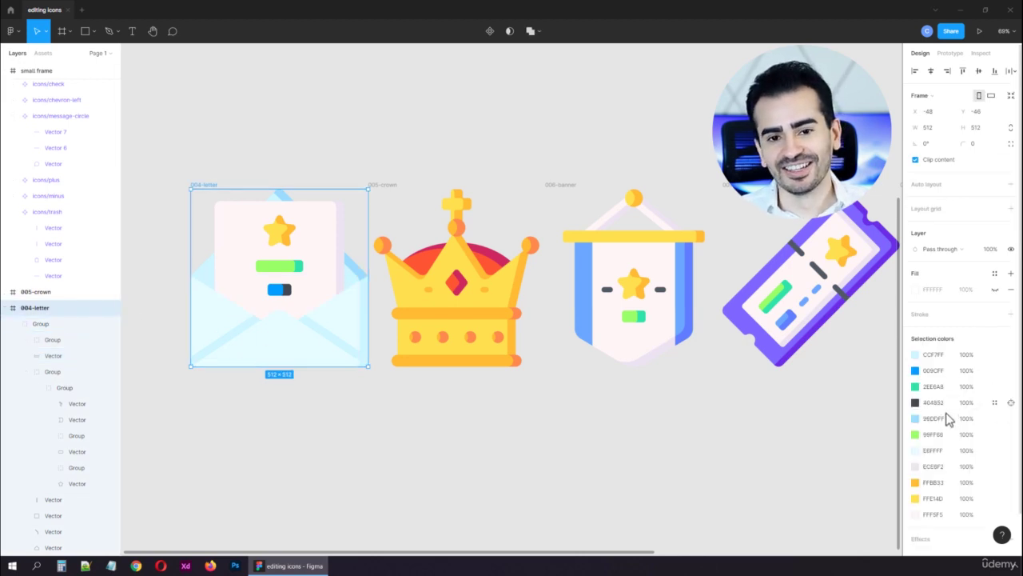
{"action": "left_click", "coordinate": [1012, 499]}
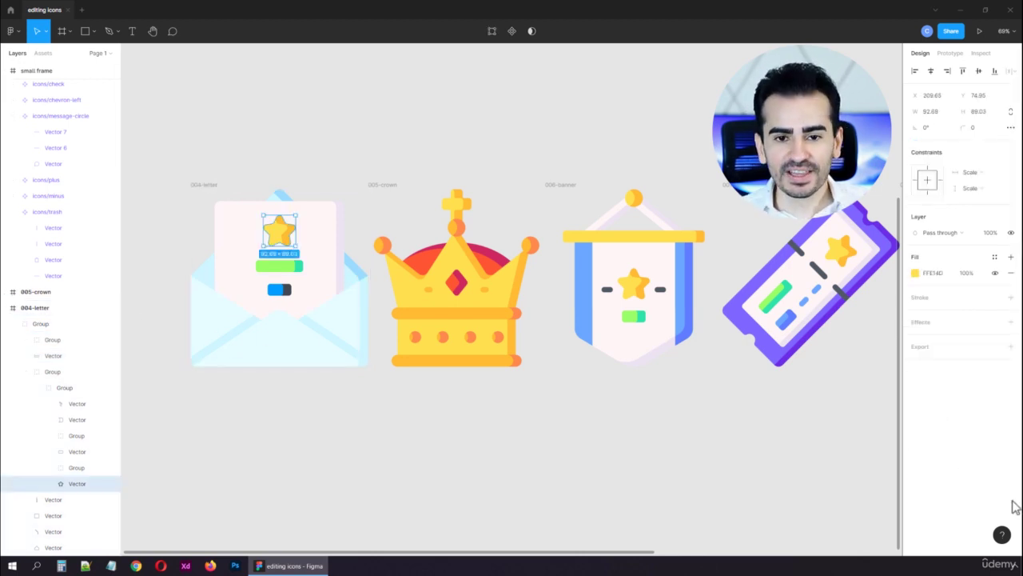
{"action": "left_click", "coordinate": [915, 273]}
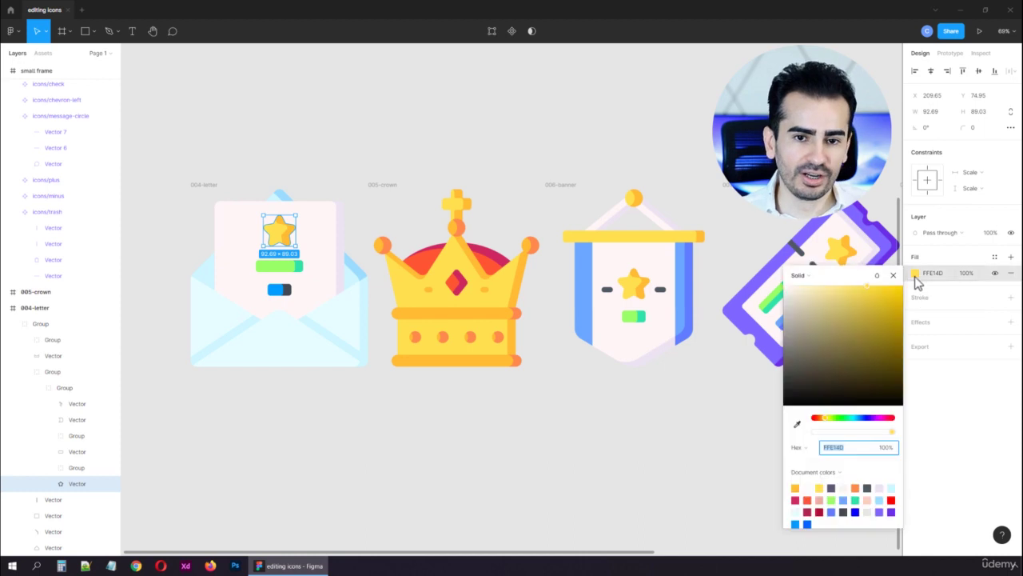
{"action": "left_click", "coordinate": [892, 418]}
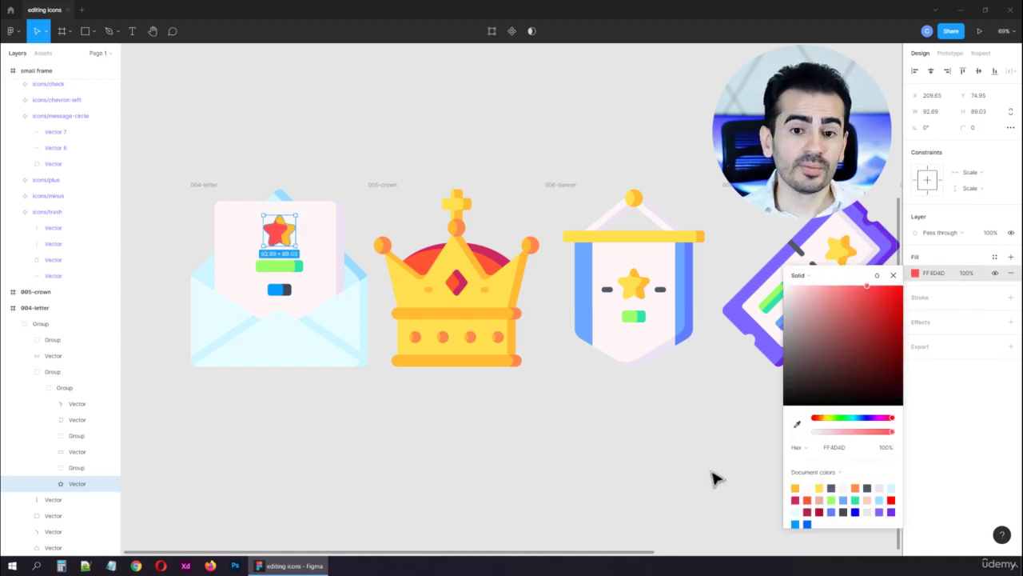
{"action": "left_click", "coordinate": [893, 275]}
{"action": "left_click", "coordinate": [709, 445]}
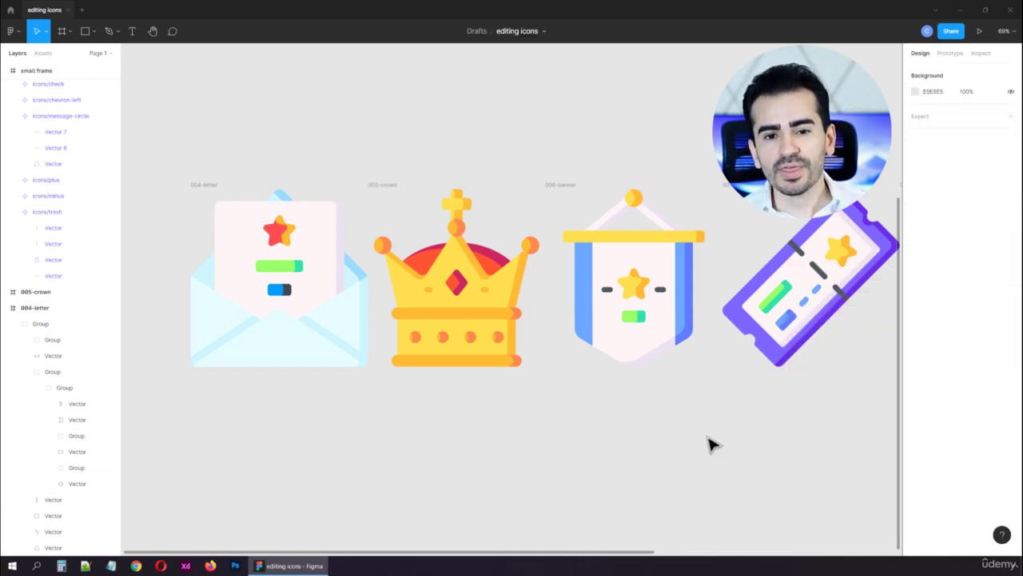
- Check the selection colors of the crown, banner, ticket, award and winner illustrations one after another
{"action": "scroll", "coordinate": [708, 443], "scroll_direction": "down", "scroll_amount": 5}
{"action": "left_click_drag", "start_coordinate": [708, 445], "coordinate": [474, 441]}
{"action": "left_click", "coordinate": [377, 389]}
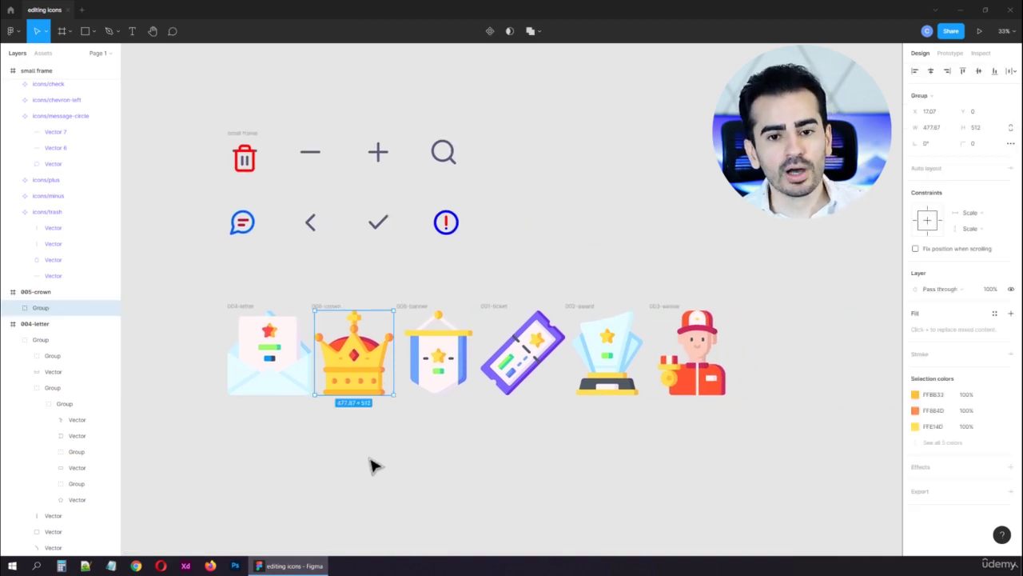
{"action": "left_click", "coordinate": [439, 369]}
{"action": "left_click", "coordinate": [525, 360]}
{"action": "left_click", "coordinate": [607, 359]}
{"action": "left_click", "coordinate": [692, 360]}
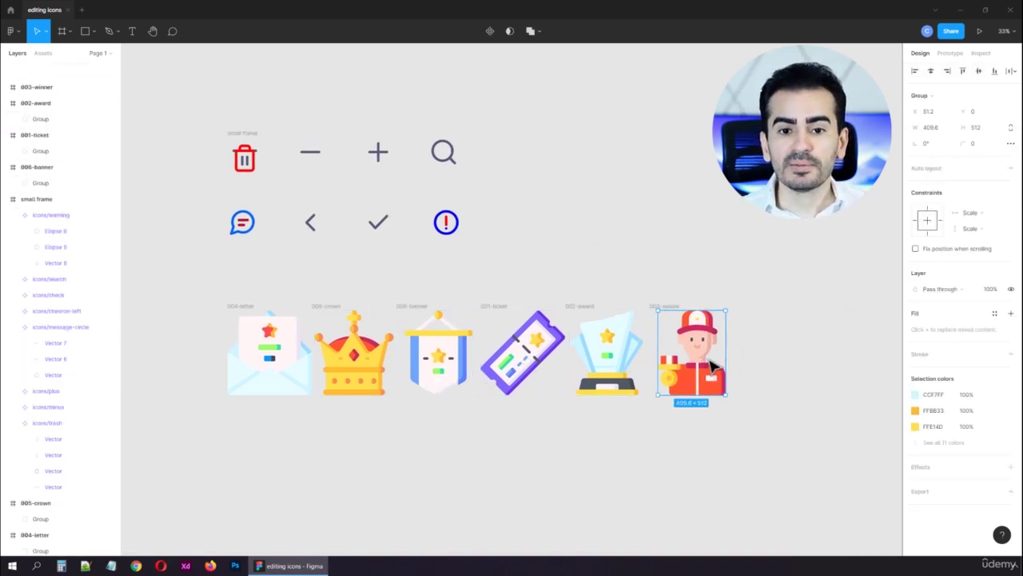
{"action": "left_click", "coordinate": [367, 474]}
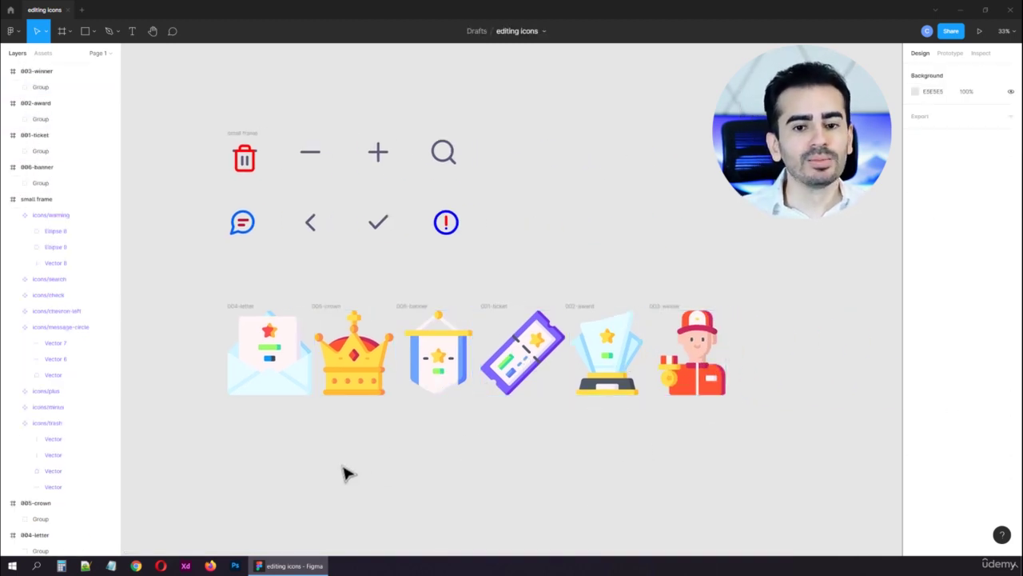
- Select the crown, banner, ticket, award and winner illustrations together and recolor their shared yellow FFE14D to orange FF8D4D
{"action": "left_click_drag", "start_coordinate": [343, 467], "coordinate": [729, 289]}
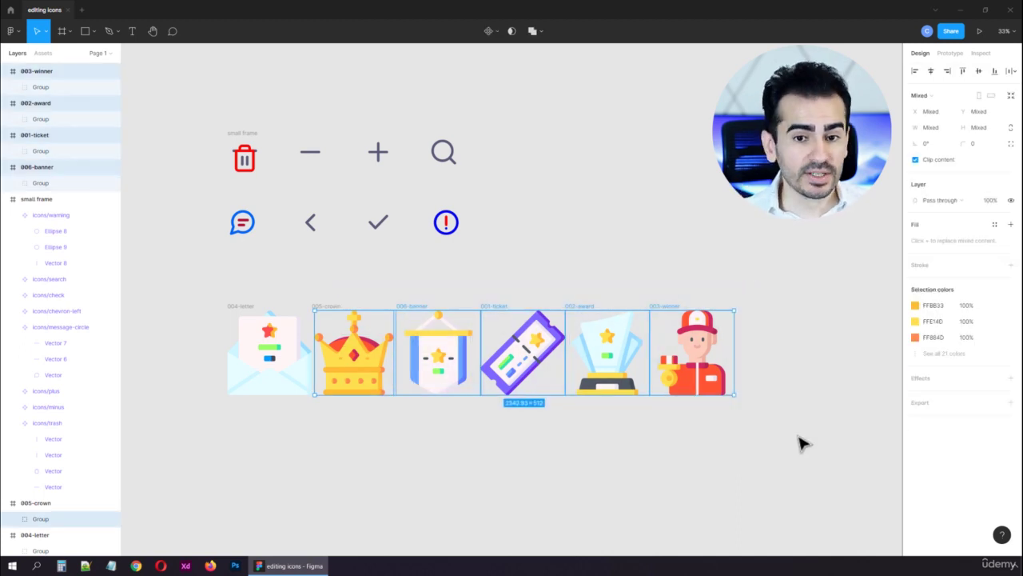
{"action": "left_click", "coordinate": [915, 321]}
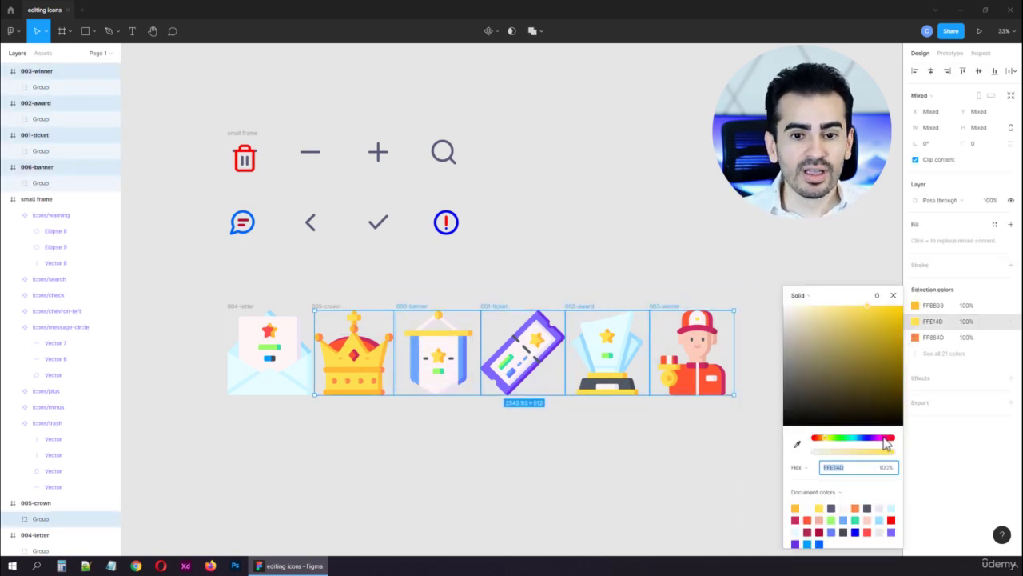
{"action": "left_click_drag", "start_coordinate": [885, 445], "coordinate": [820, 434]}
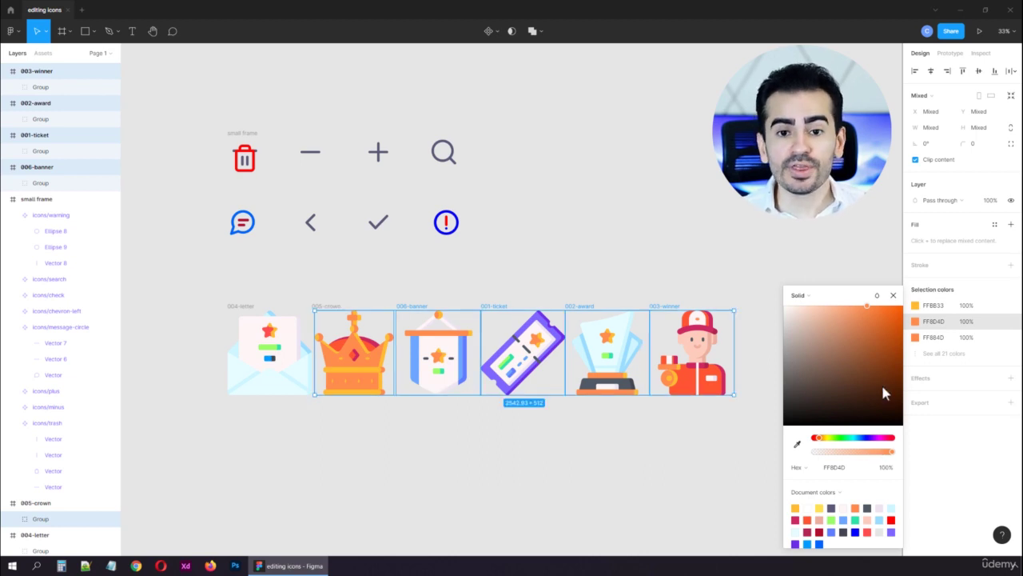
{"action": "left_click", "coordinate": [893, 296]}
{"action": "left_click", "coordinate": [581, 489]}
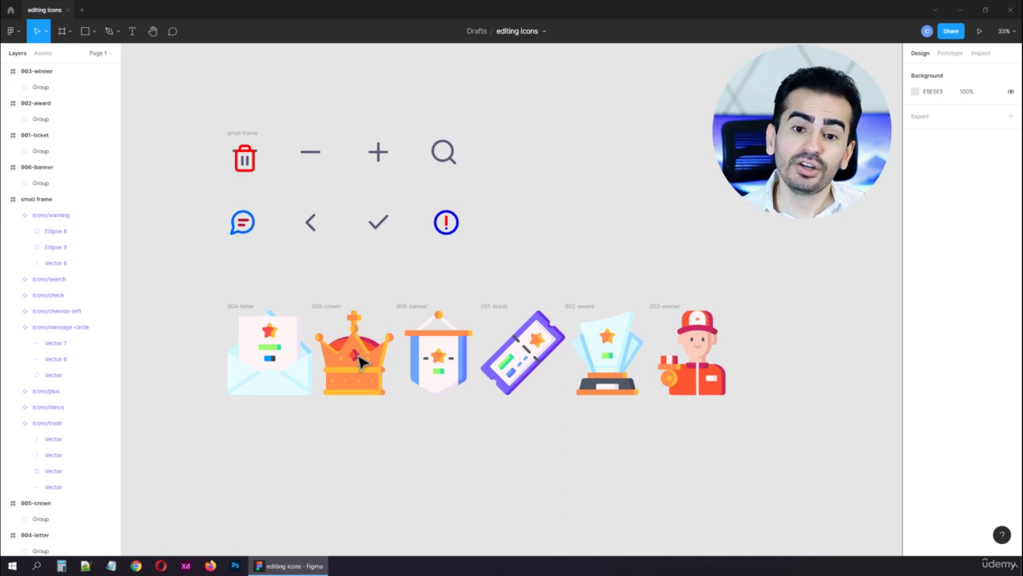
- Select the small frame and all six illustration frames and add a PNG export setting to them
{"action": "left_click_drag", "start_coordinate": [174, 82], "coordinate": [814, 534]}
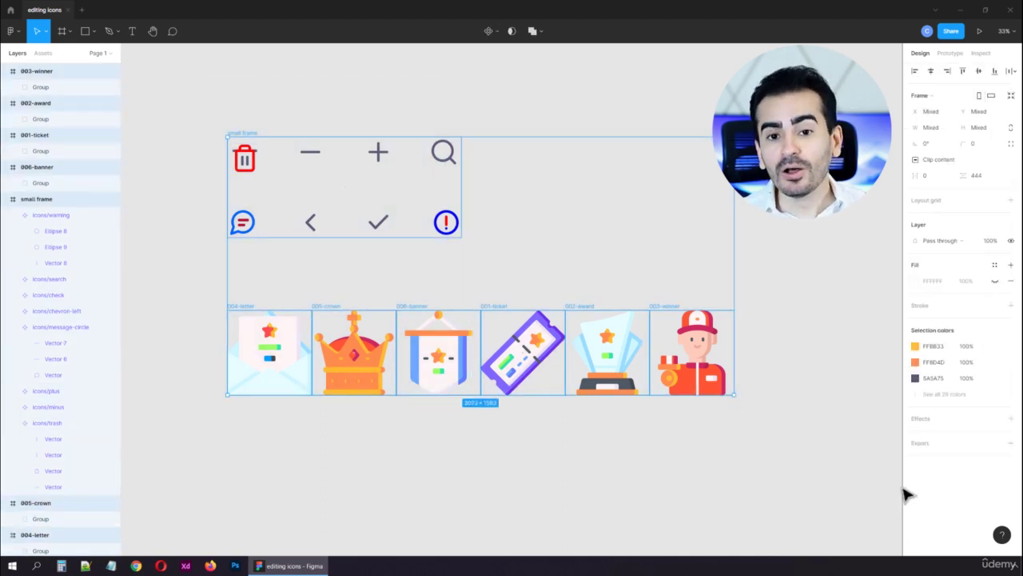
{"action": "left_click", "coordinate": [1010, 442]}
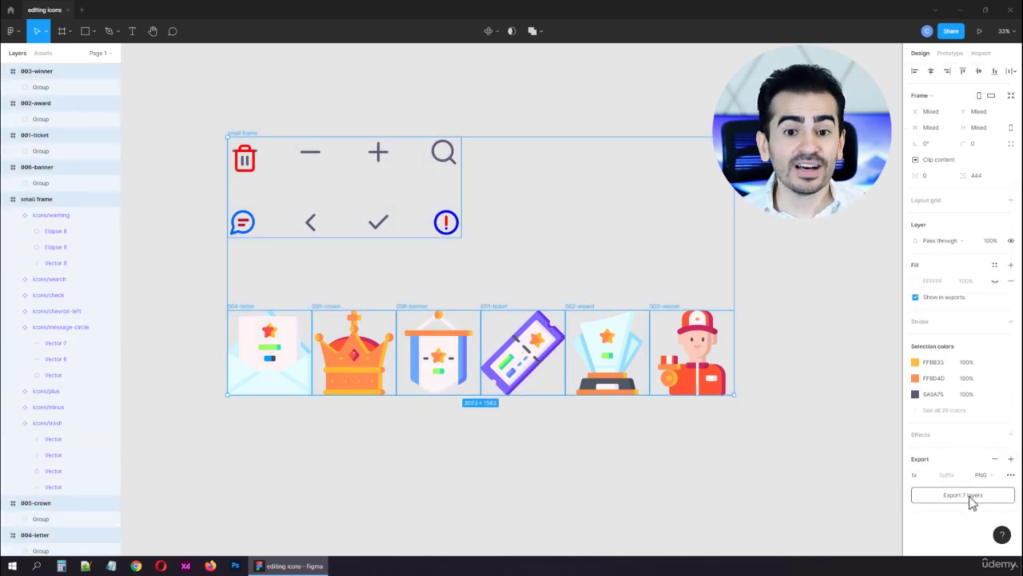
{"action": "left_click", "coordinate": [606, 490]}
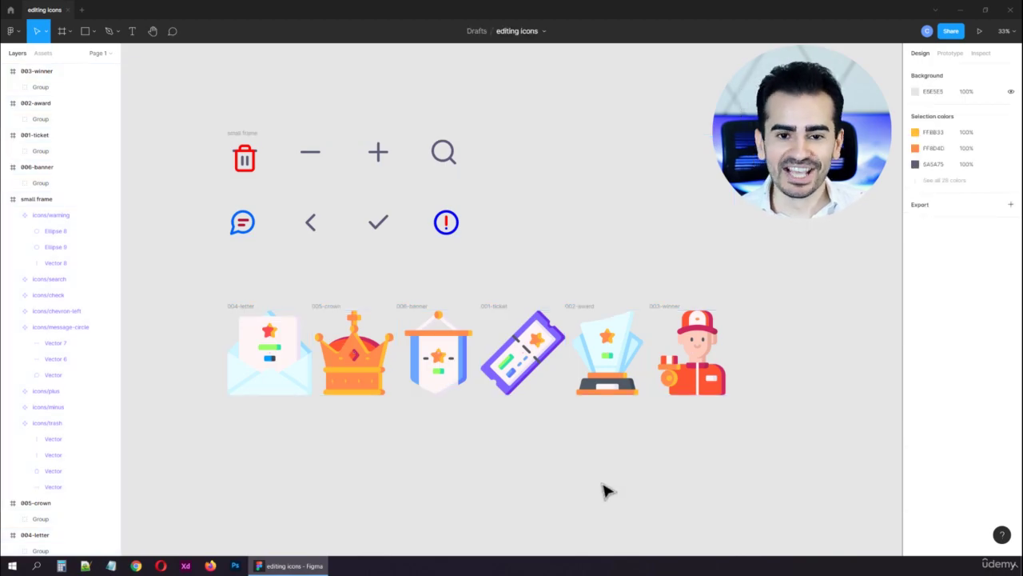